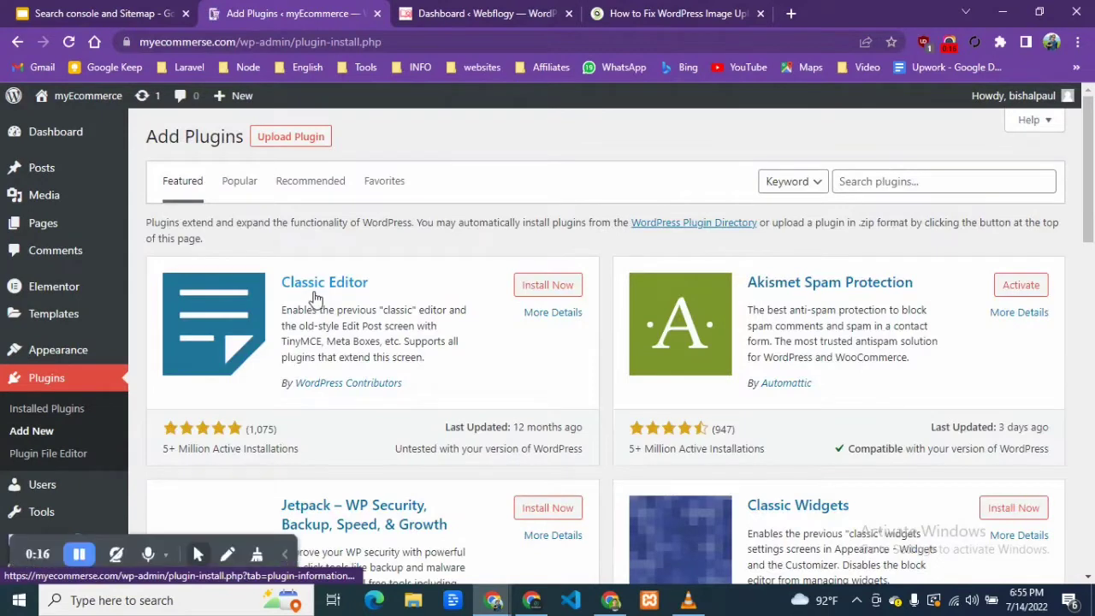
Search the plugin directory for "wp optimize".
left_click(923, 181)
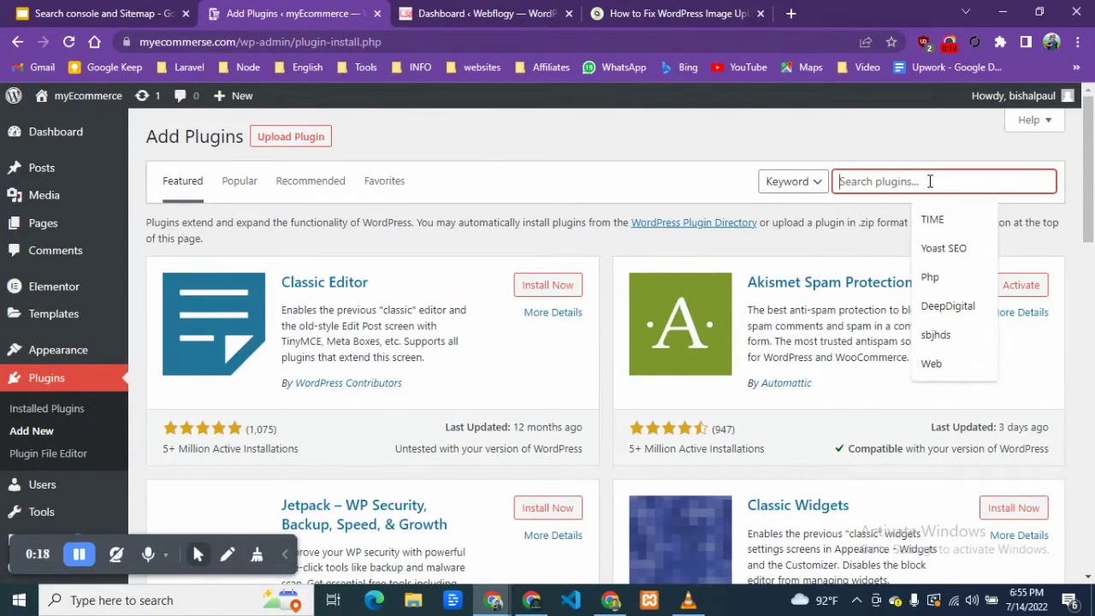
type("wp")
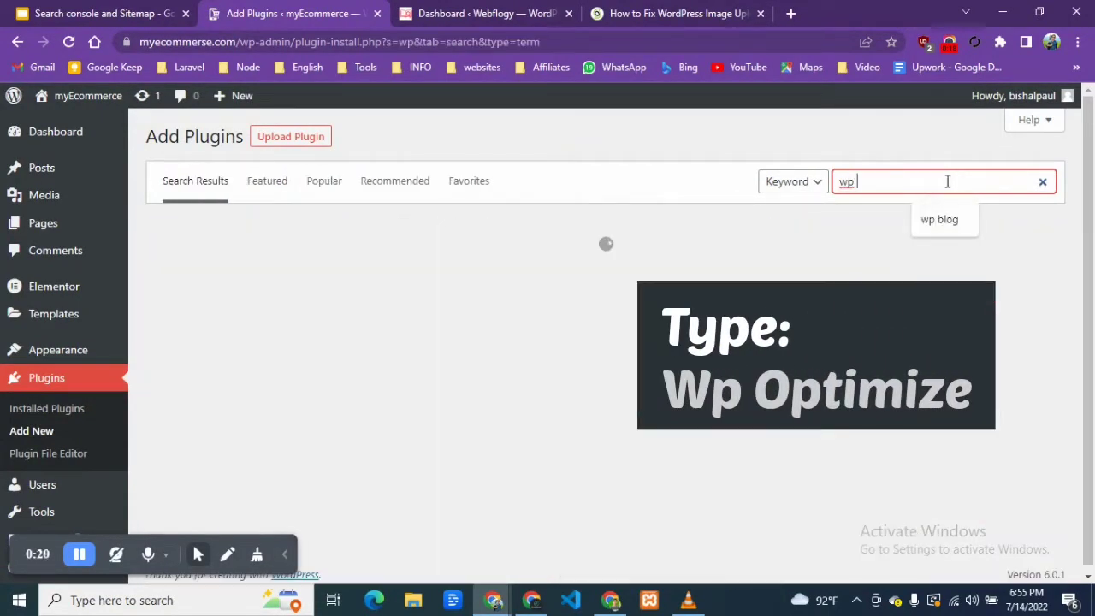
type(" opt")
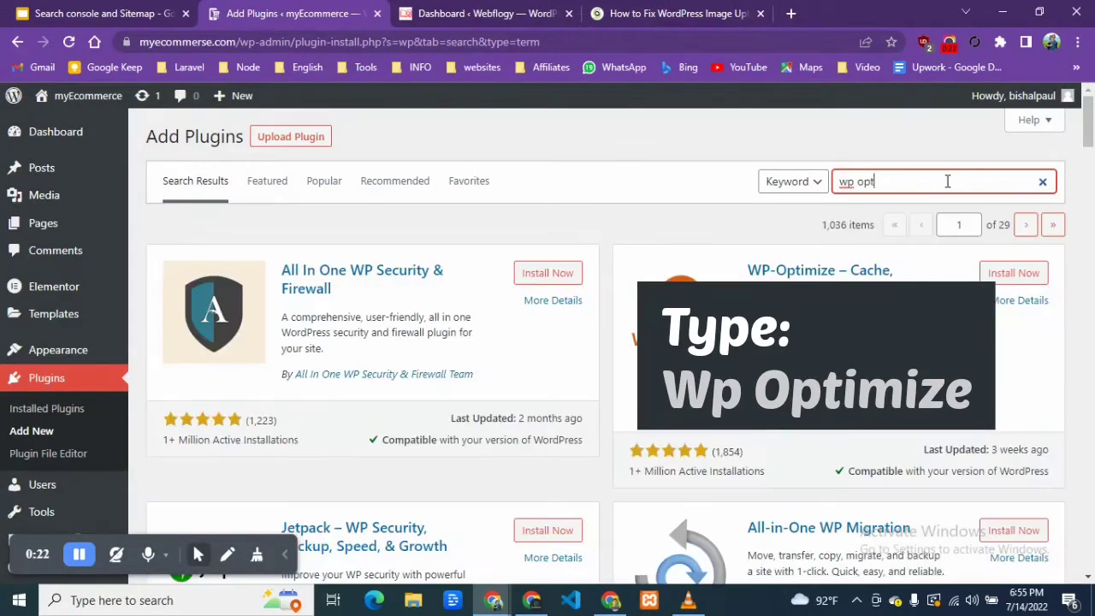
type("imize")
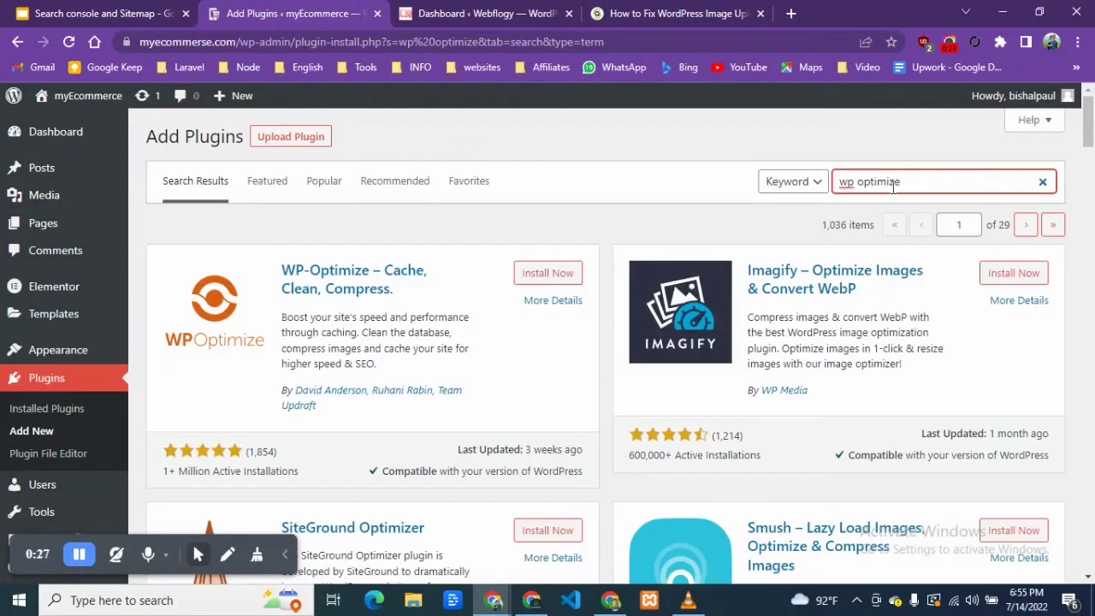
left_click_drag(907, 190, 818, 192)
left_click(869, 177)
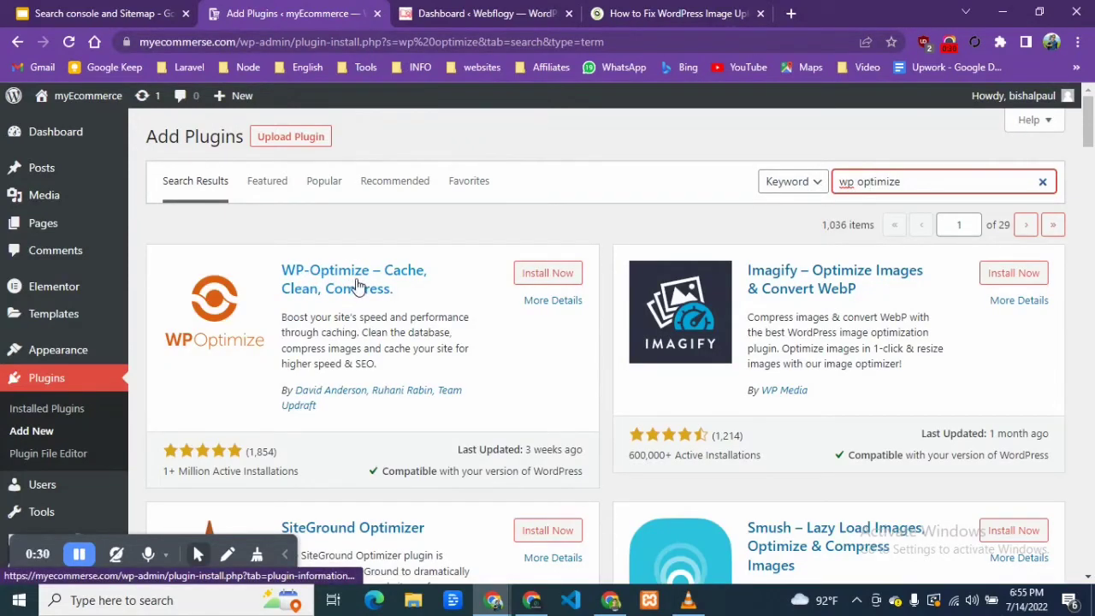
Install and activate the WP-Optimize – Cache, Clean, Compress plugin.
left_click(527, 277)
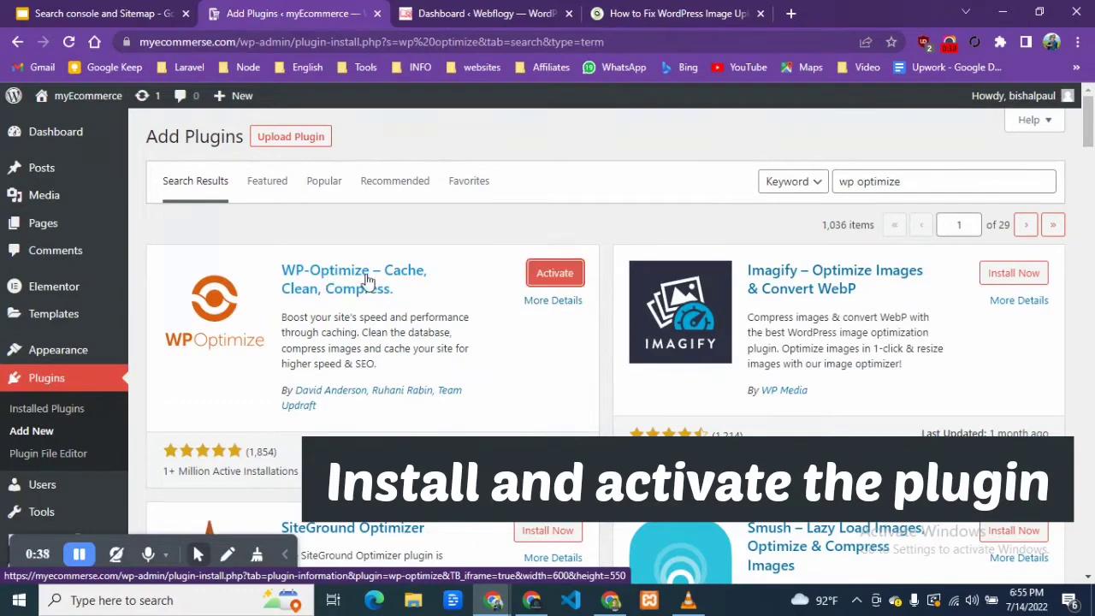
left_click(551, 273)
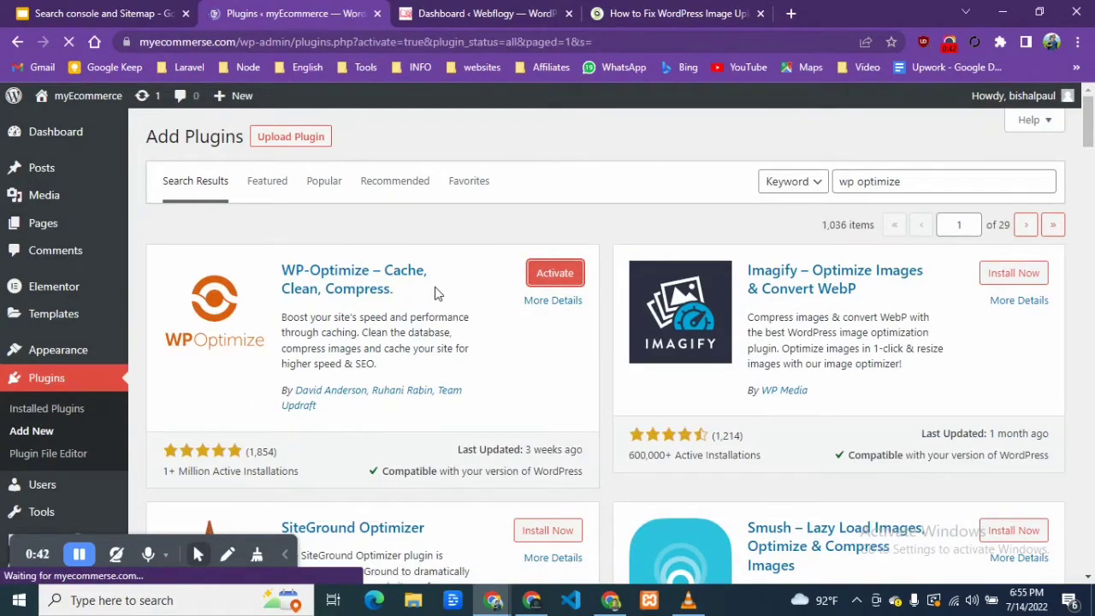
Open WP-Optimize's database optimization page from the installed plugins list and dismiss its welcome notice.
scroll(434, 293, "down", 3)
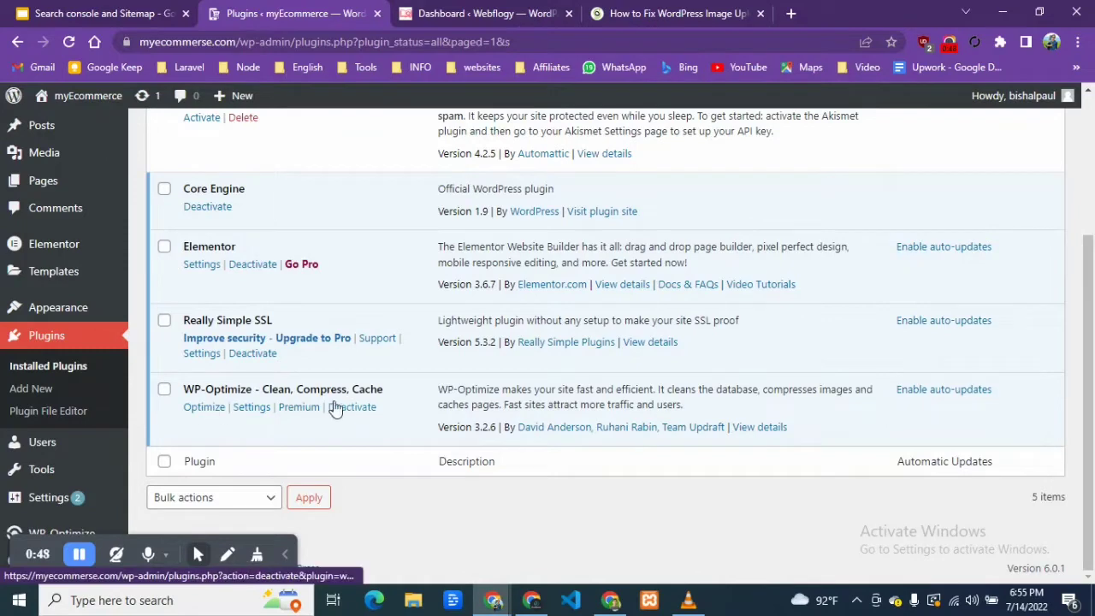
left_click(203, 408)
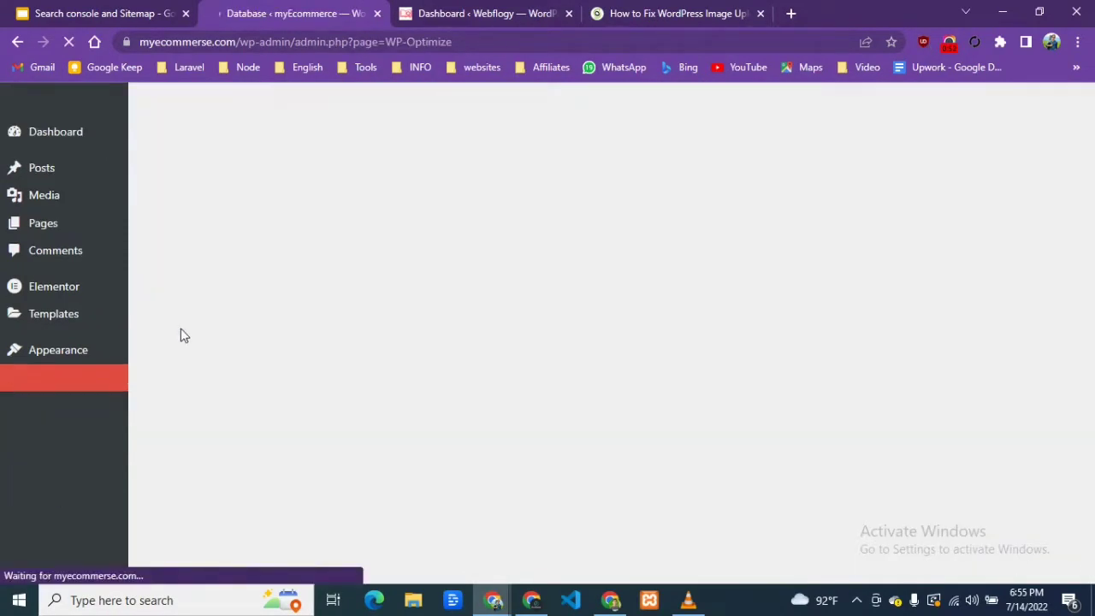
scroll(291, 257, "down", 2)
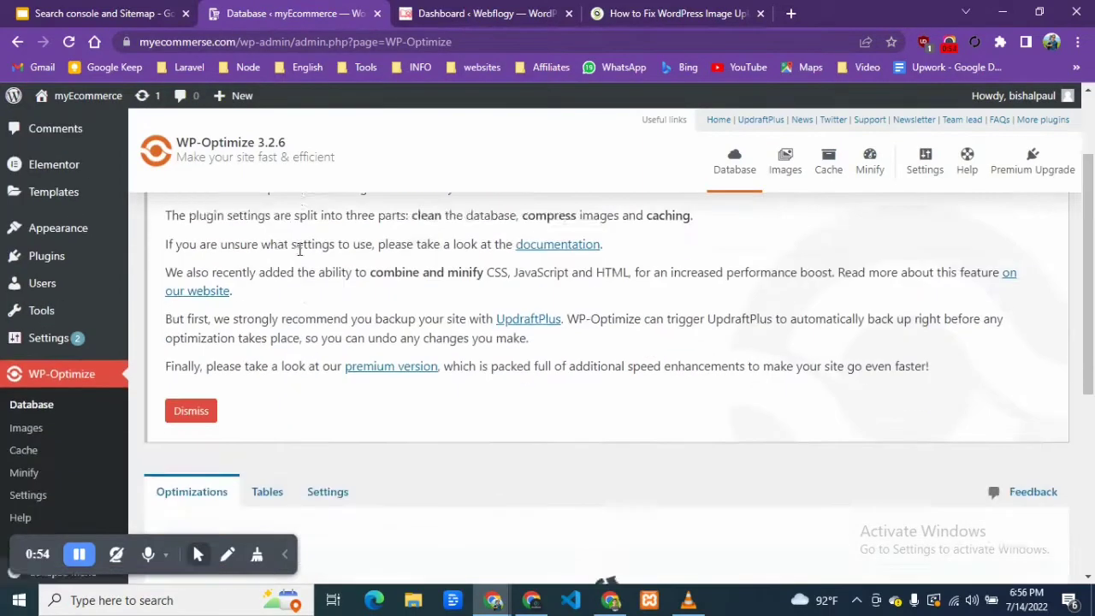
scroll(299, 249, "up", 2)
scroll(300, 249, "down", 1)
scroll(1030, 281, "up", 2)
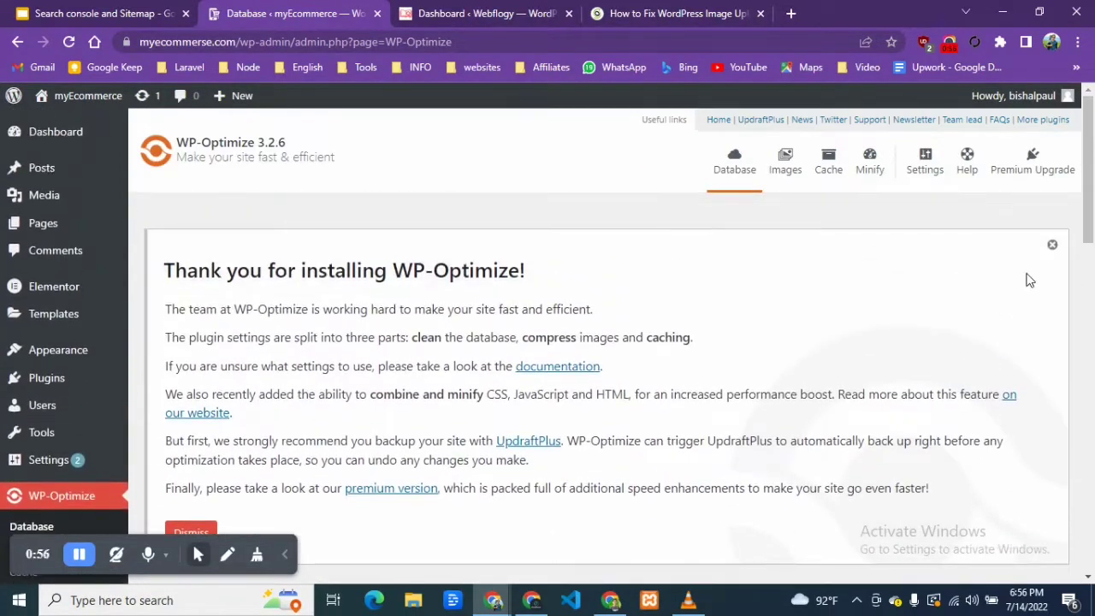
left_click(1052, 245)
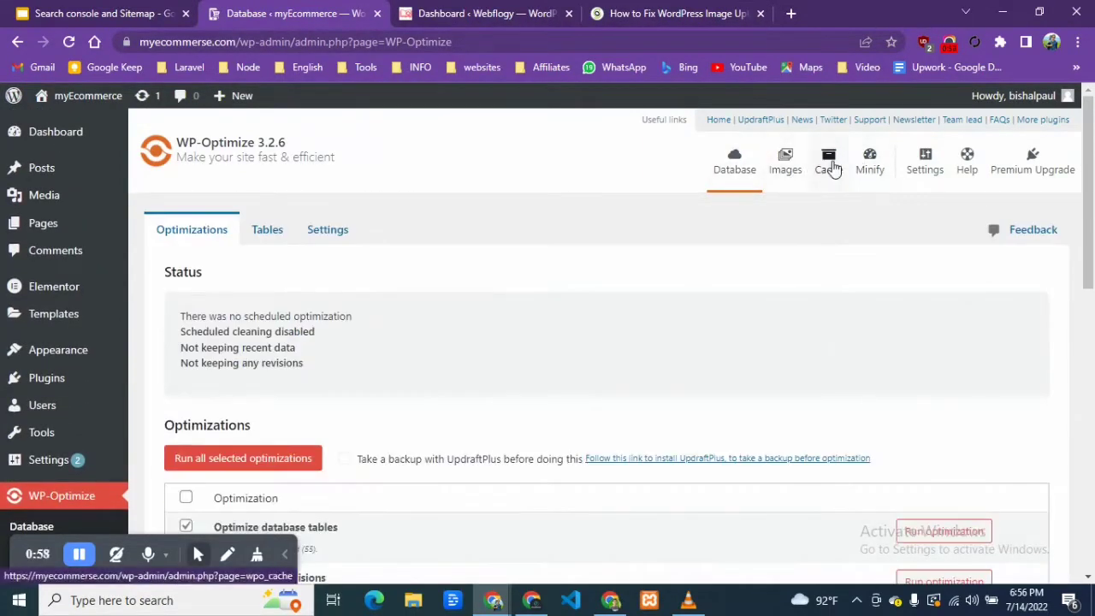
Also select the optimizations for expired transient options, pingbacks, trackbacks, post meta data, comment meta data and orphaned relationship data.
scroll(308, 274, "down", 2)
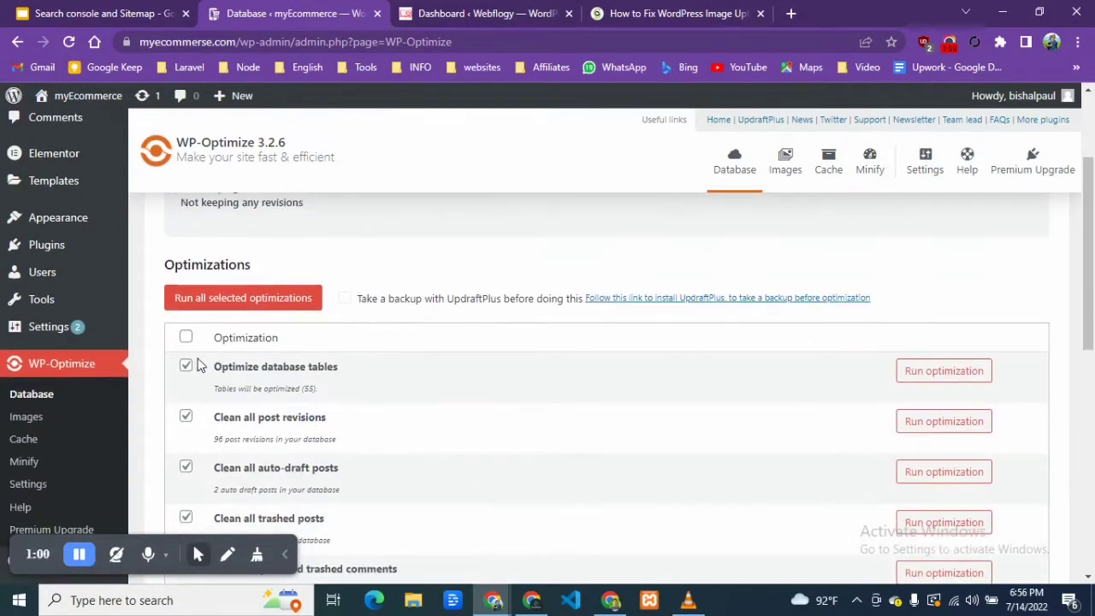
scroll(262, 435, "down", 1)
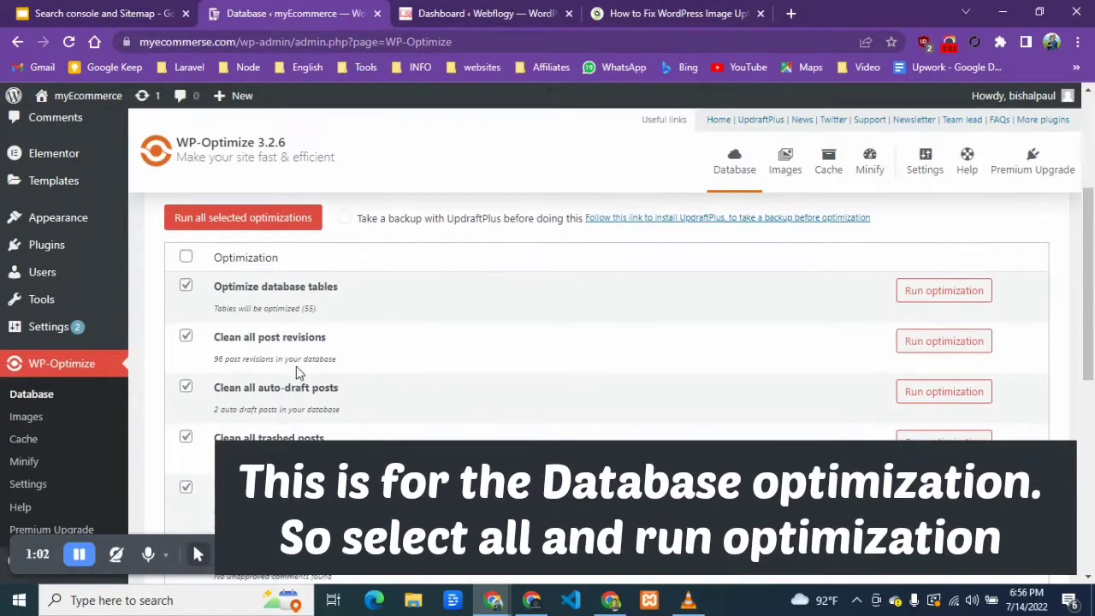
scroll(267, 420, "down", 4)
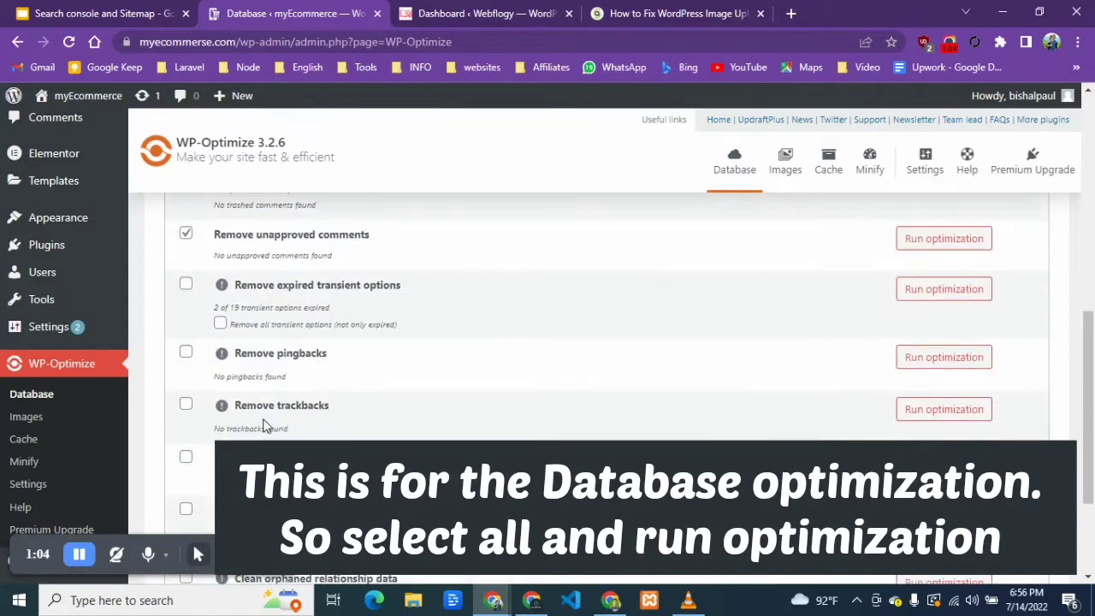
scroll(265, 425, "down", 1)
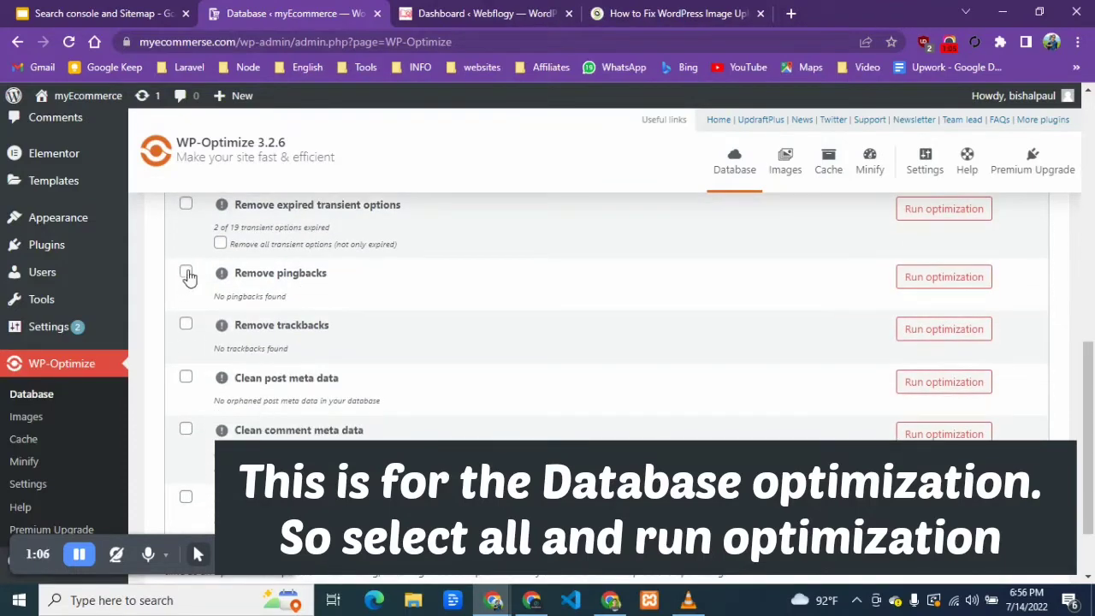
left_click(186, 273)
scroll(185, 248, "up", 1)
left_click(186, 283)
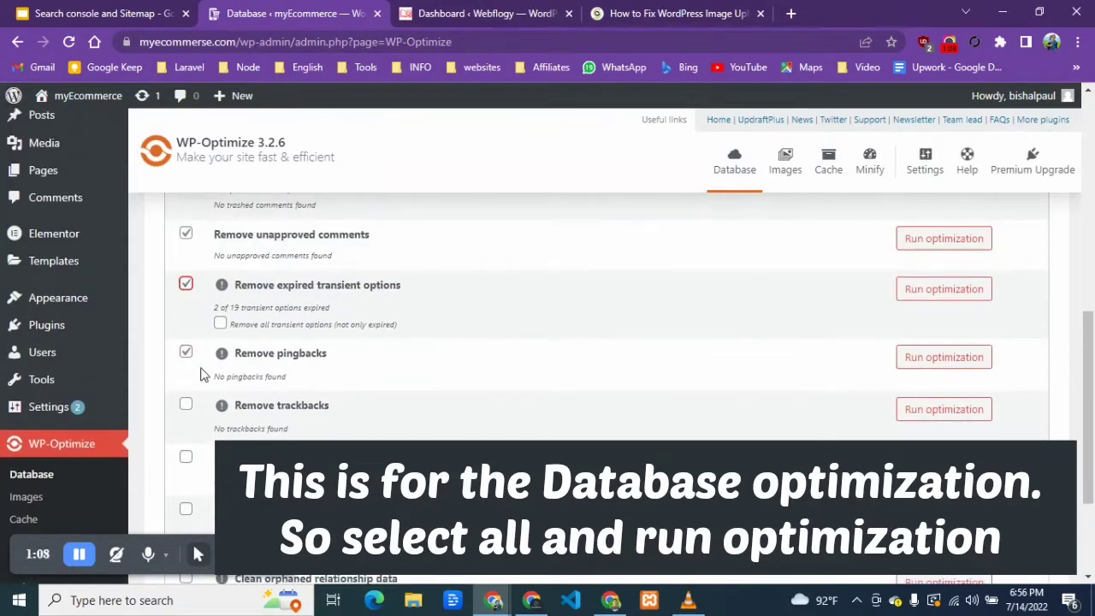
scroll(199, 368, "down", 1)
left_click(186, 324)
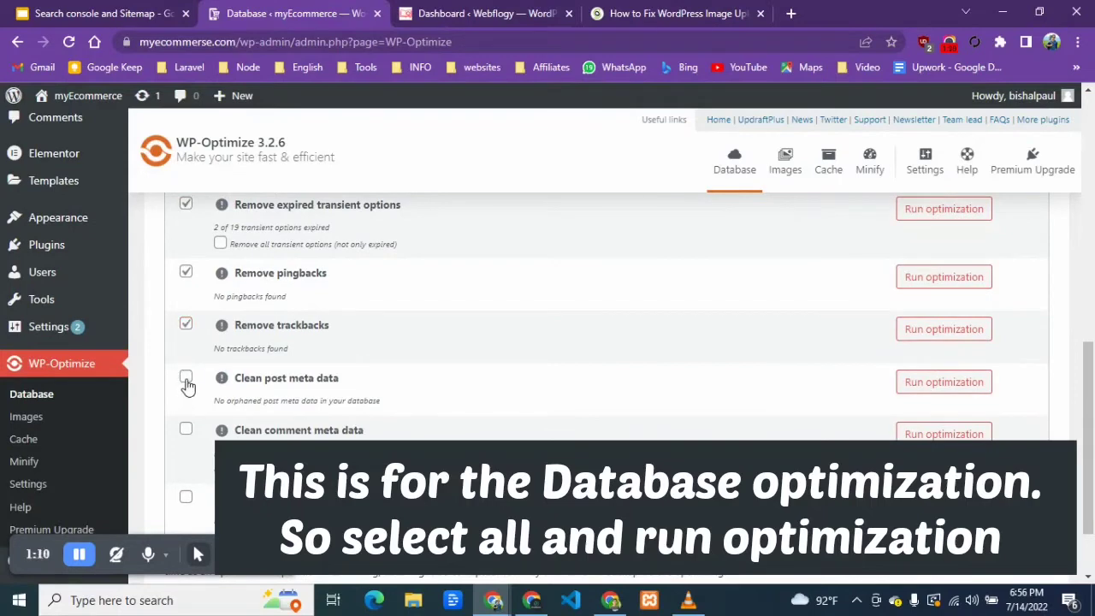
left_click(188, 384)
scroll(187, 385, "down", 1)
left_click(186, 337)
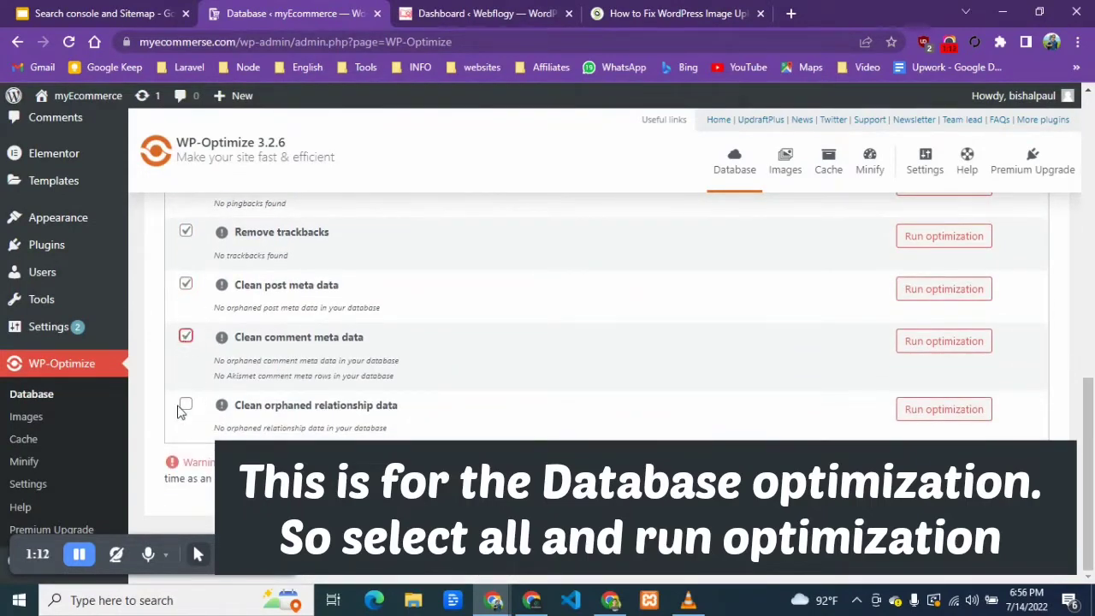
left_click(185, 405)
Exclude the post revisions cleanup and run all the selected database optimizations.
scroll(387, 386, "up", 10)
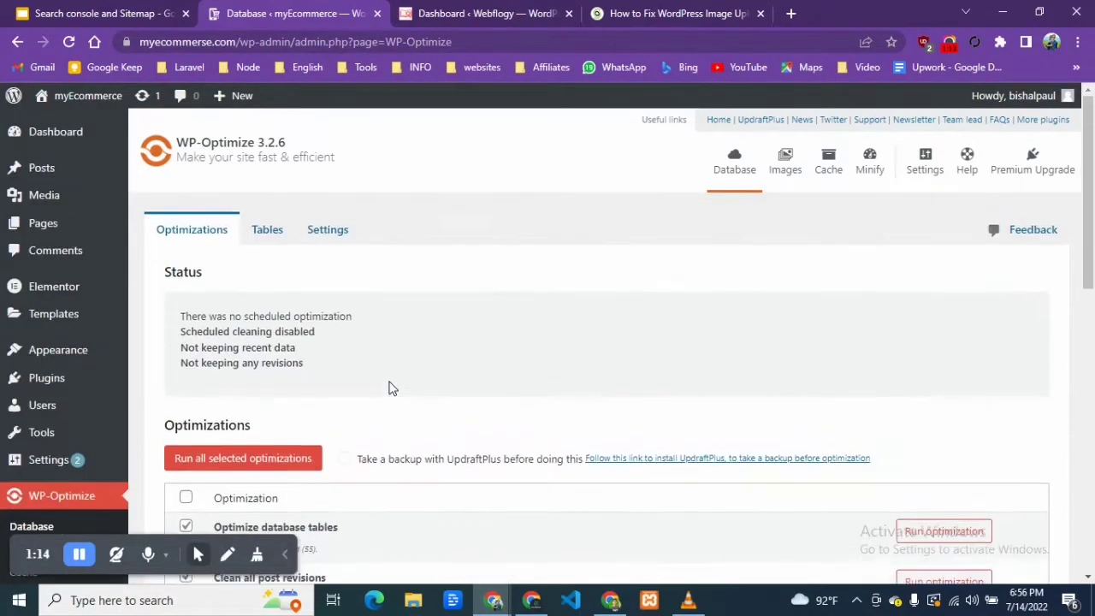
scroll(388, 388, "down", 1)
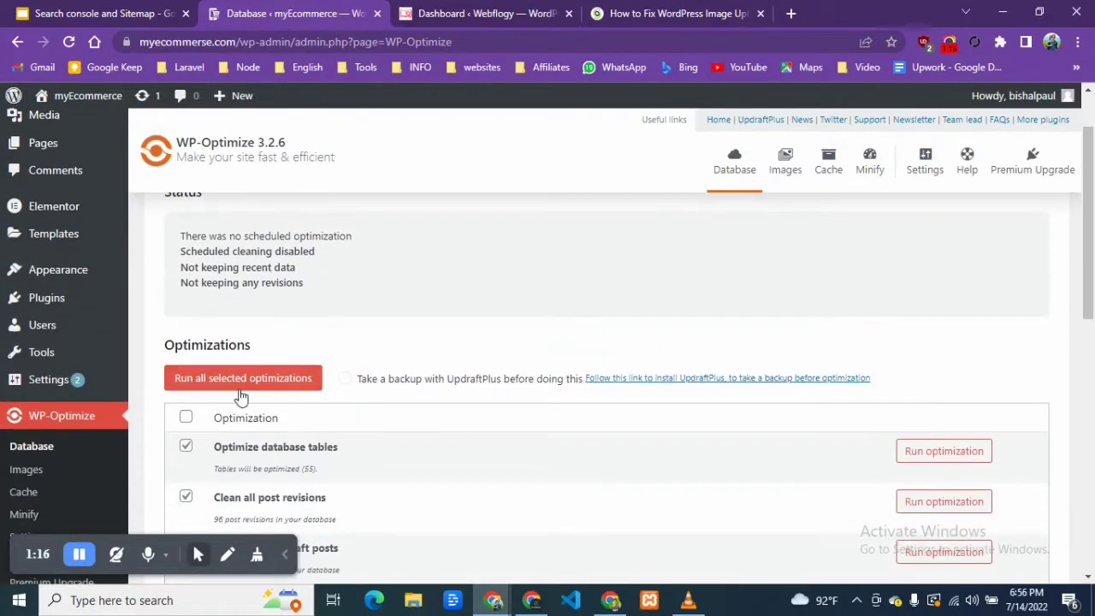
scroll(237, 398, "down", 2)
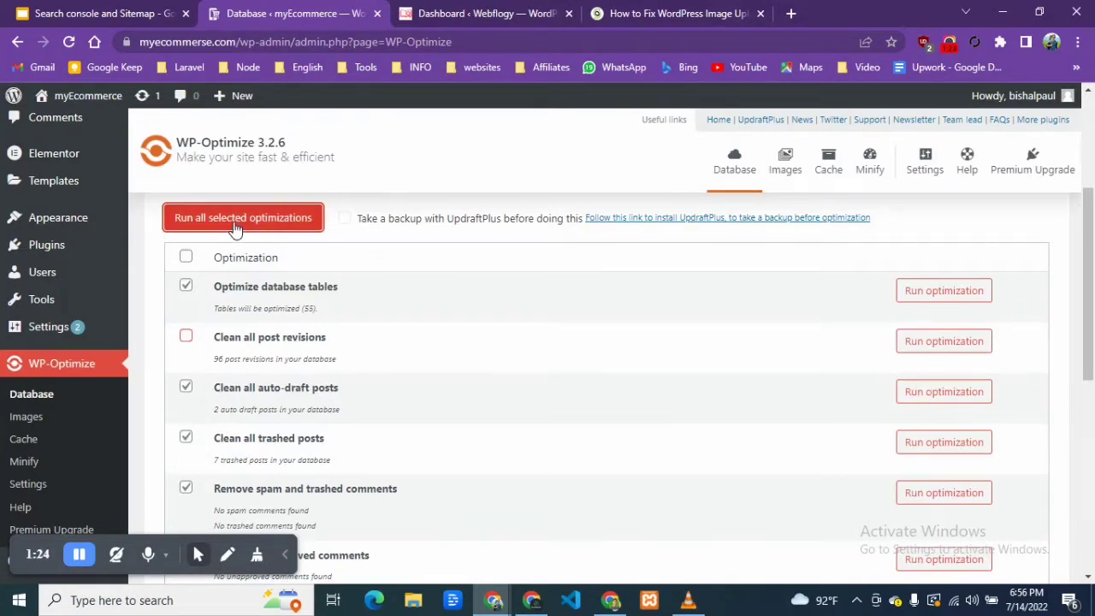
left_click(202, 223)
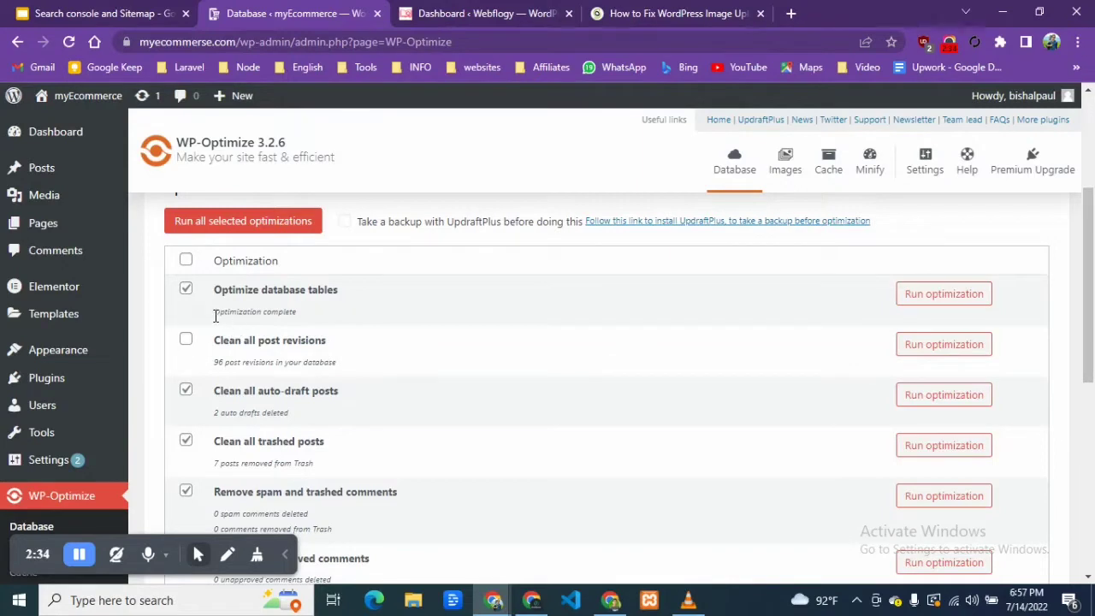
left_click(303, 325)
In the image compression settings, enable automatic compression of newly-added images and set custom compression one notch closer to maximum compression.
scroll(641, 301, "up", 2)
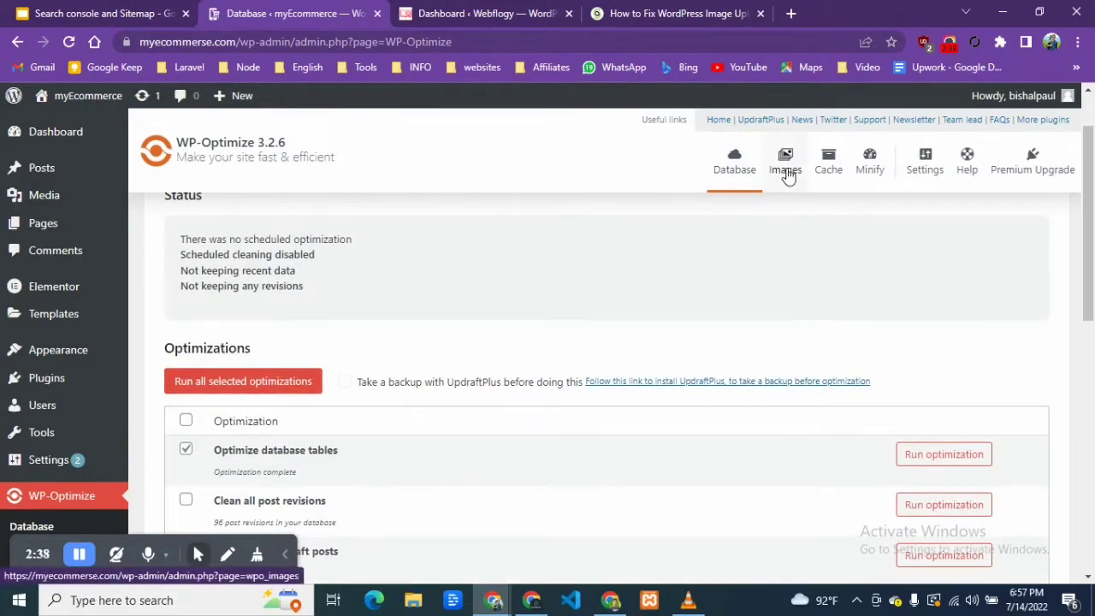
left_click(786, 173)
scroll(381, 343, "down", 1)
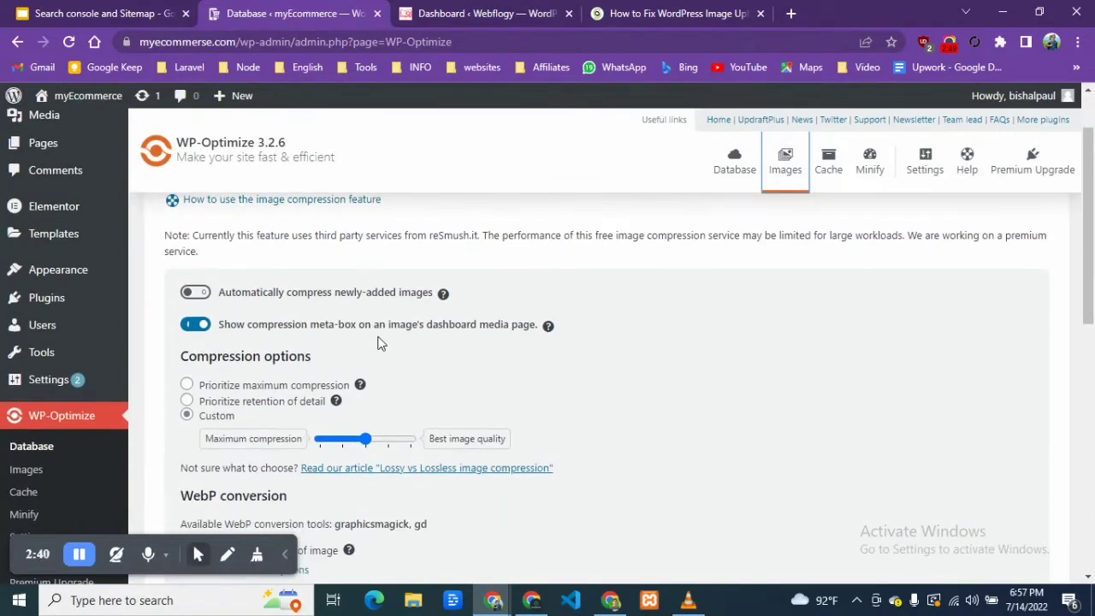
left_click(196, 294)
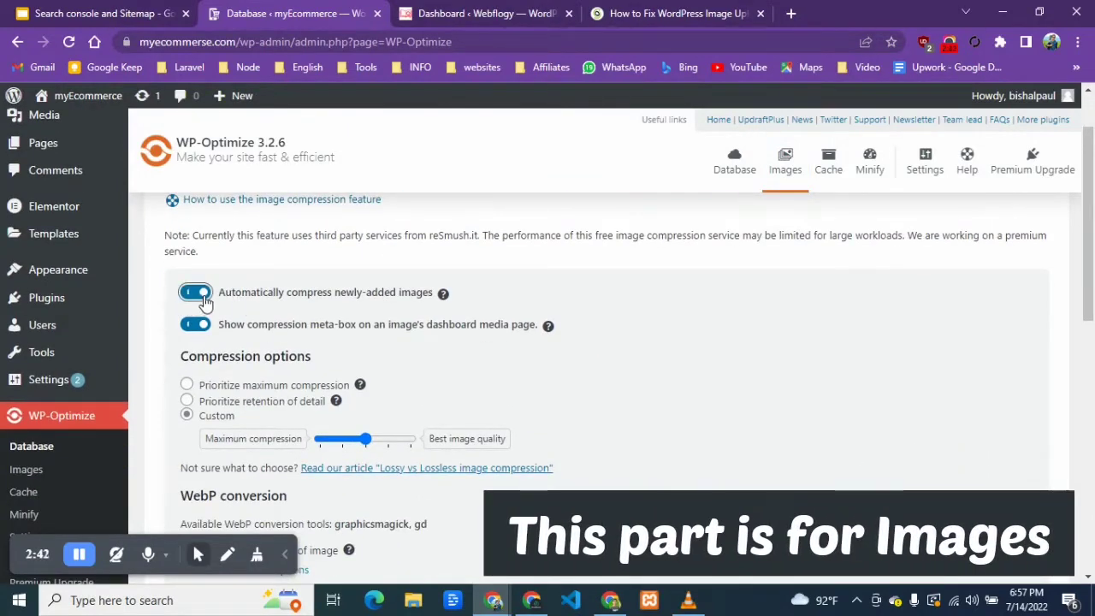
scroll(240, 313, "down", 2)
scroll(240, 310, "down", 1)
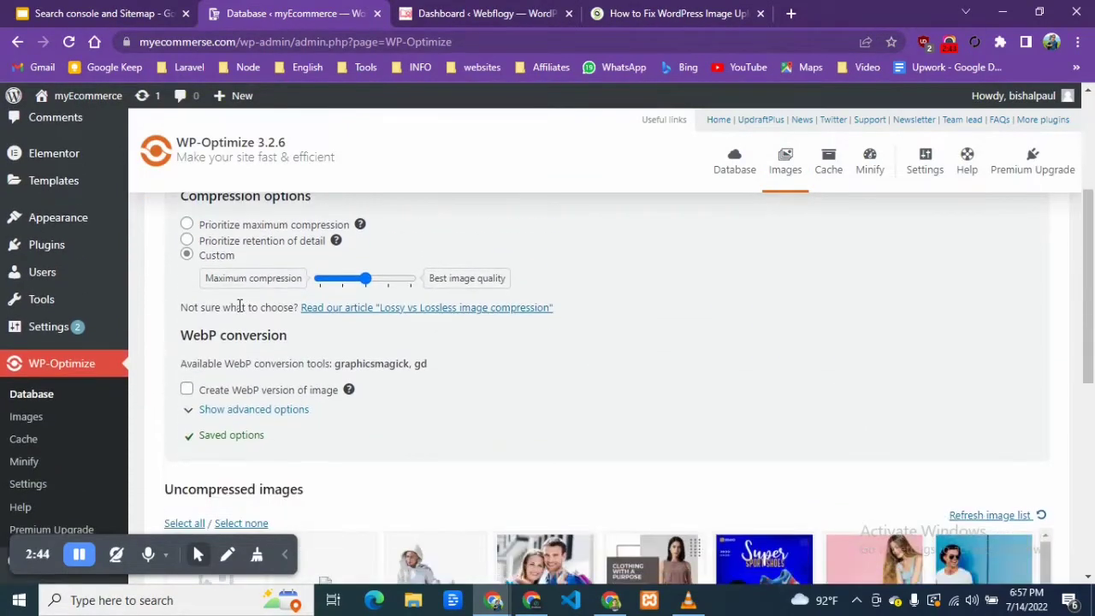
left_click_drag(364, 280, 342, 280)
scroll(247, 337, "down", 1)
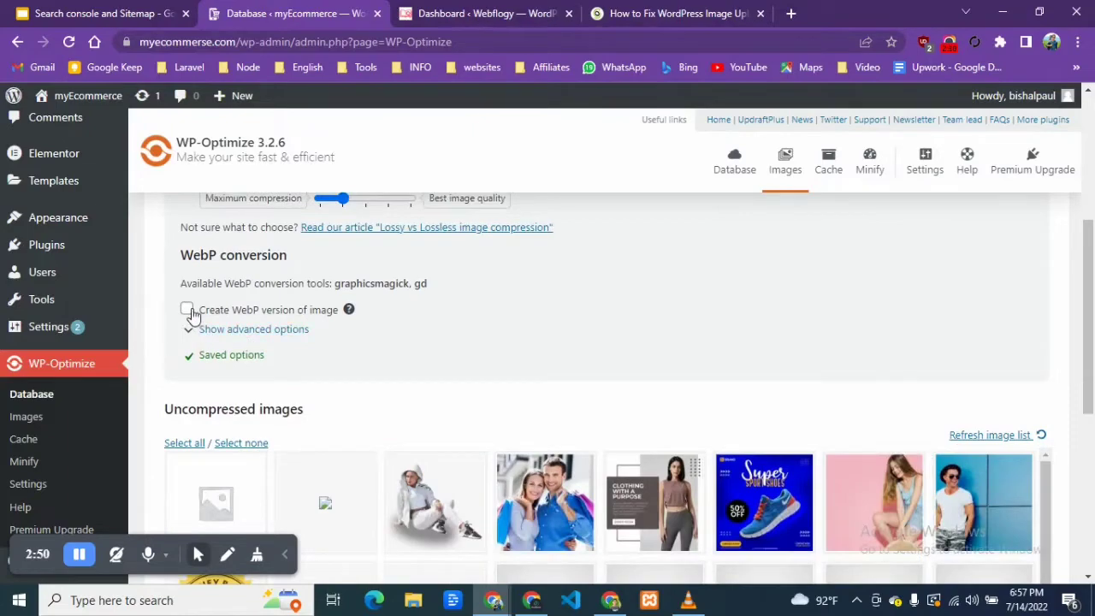
Select all uncompressed images, compress them, and close the compression summary.
scroll(231, 345, "down", 2)
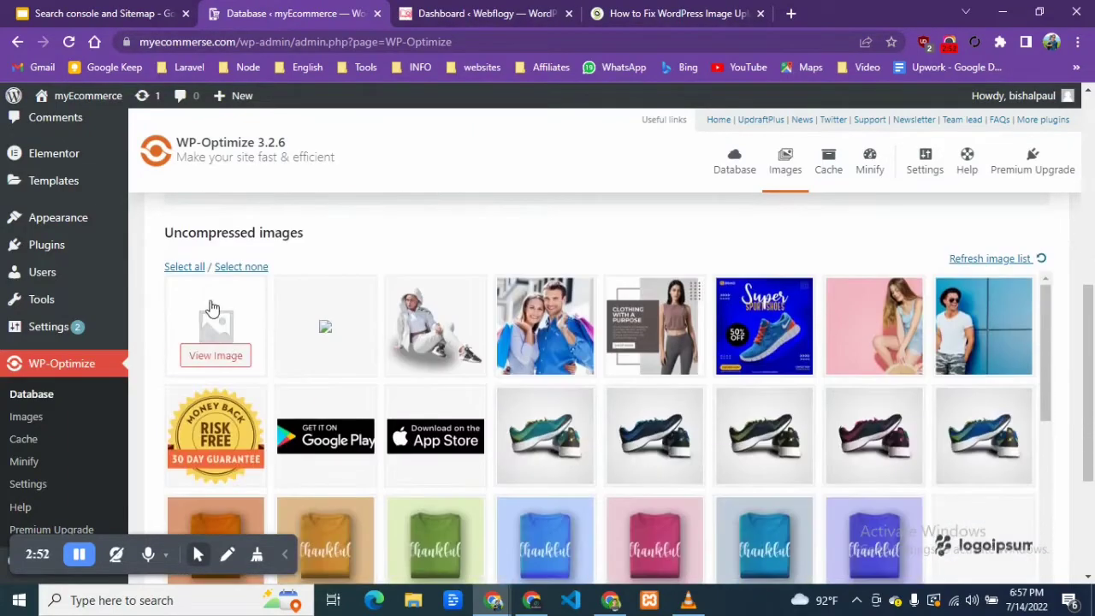
left_click(181, 267)
scroll(389, 333, "down", 10)
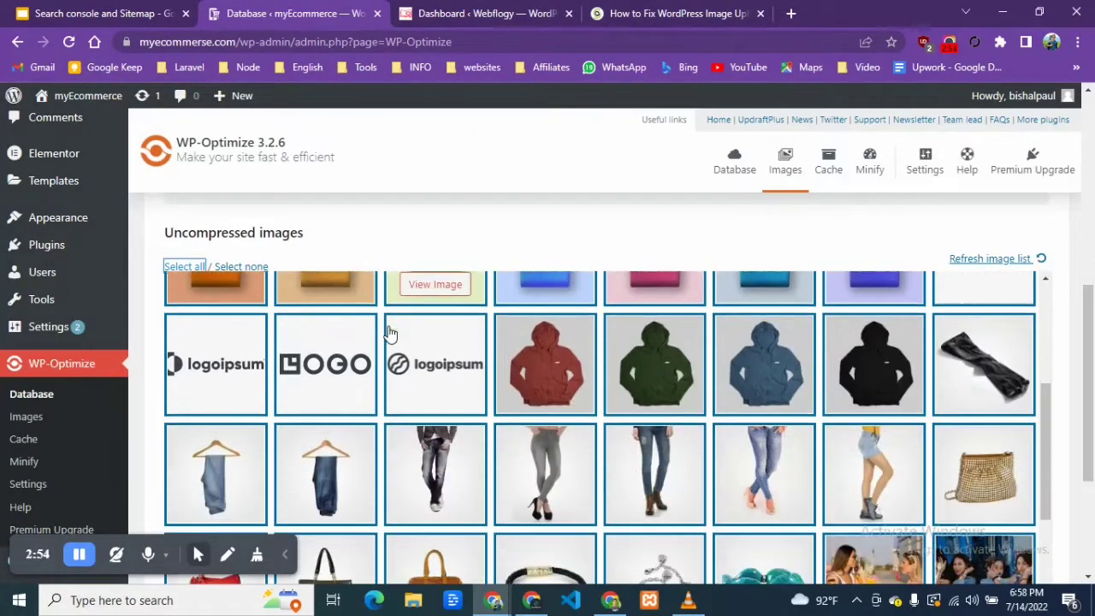
scroll(389, 333, "down", 3)
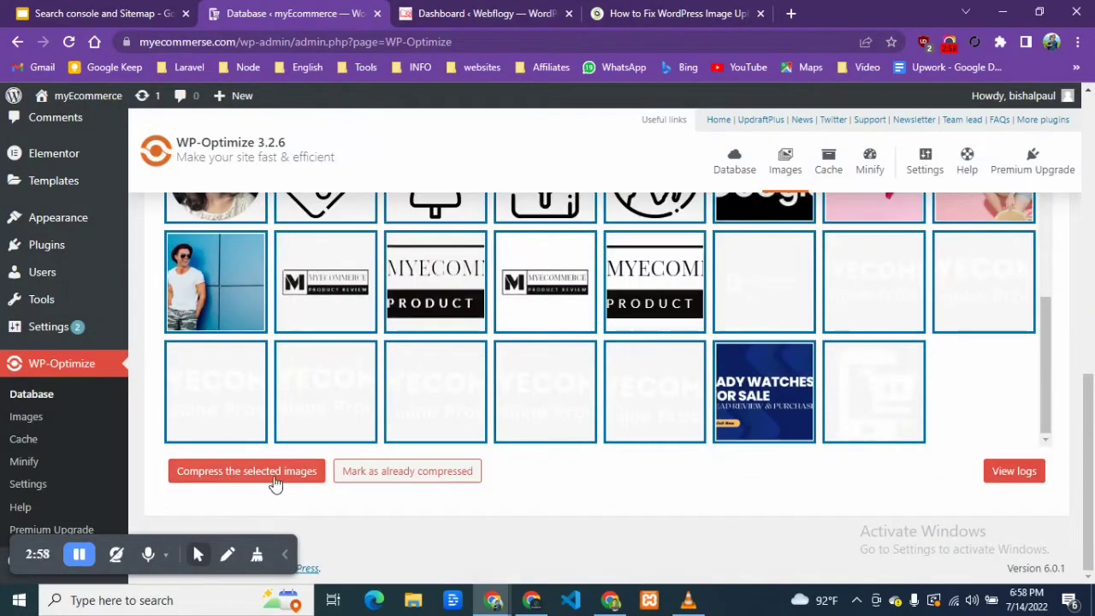
left_click(235, 475)
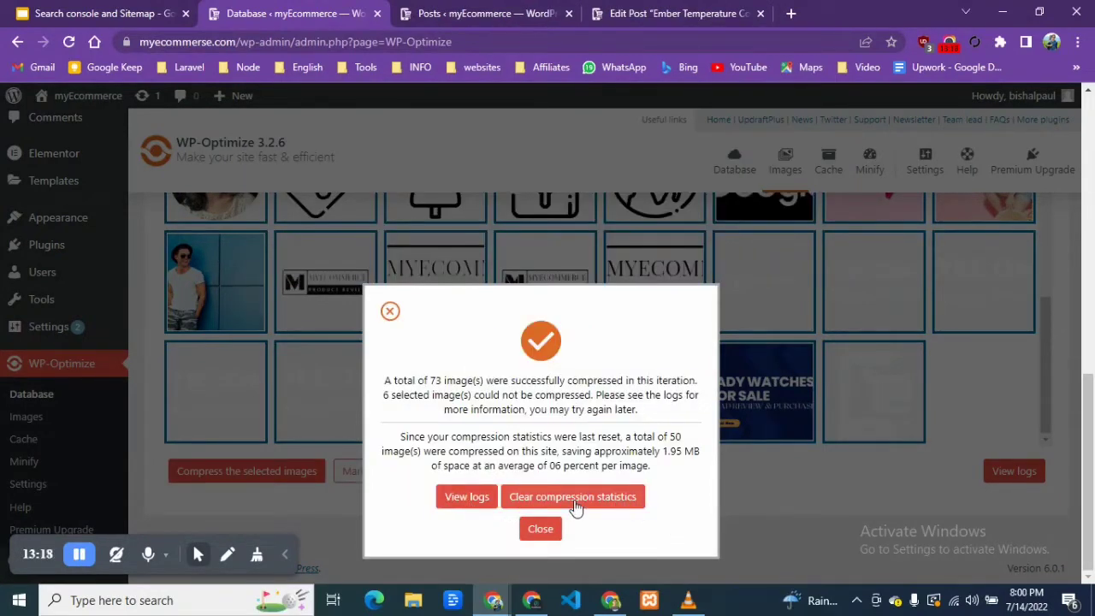
left_click(540, 528)
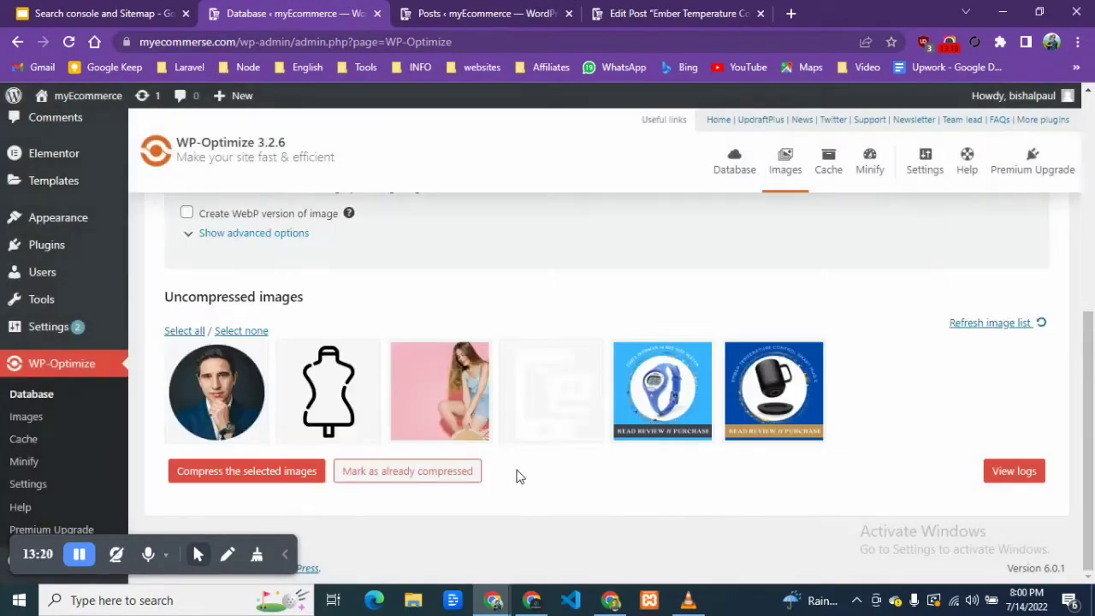
Enable page caching in the WP-Optimize cache settings.
scroll(607, 469, "up", 5)
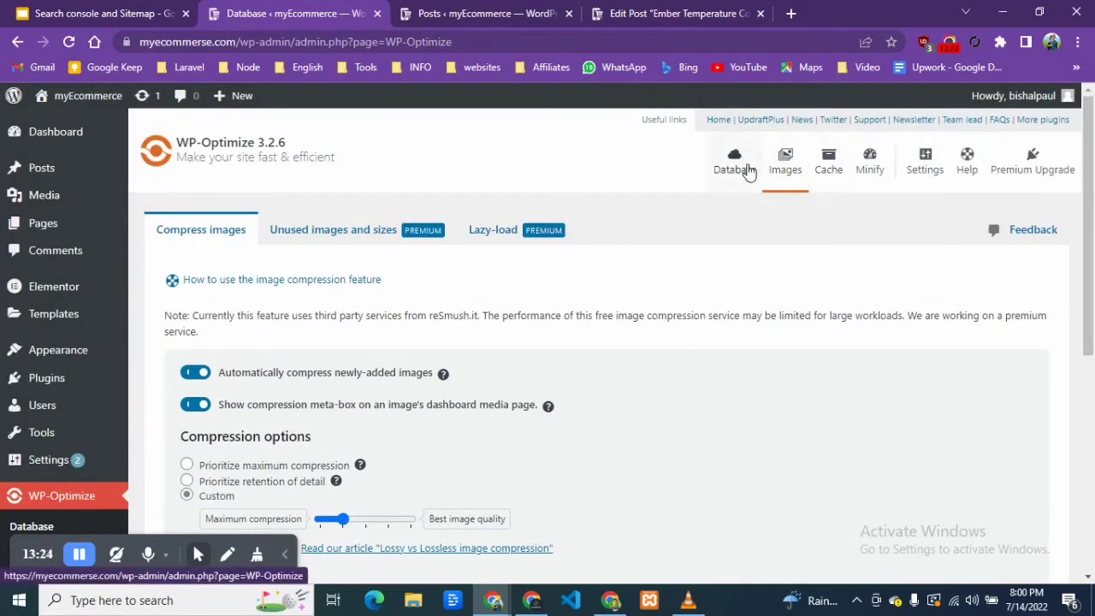
left_click(814, 170)
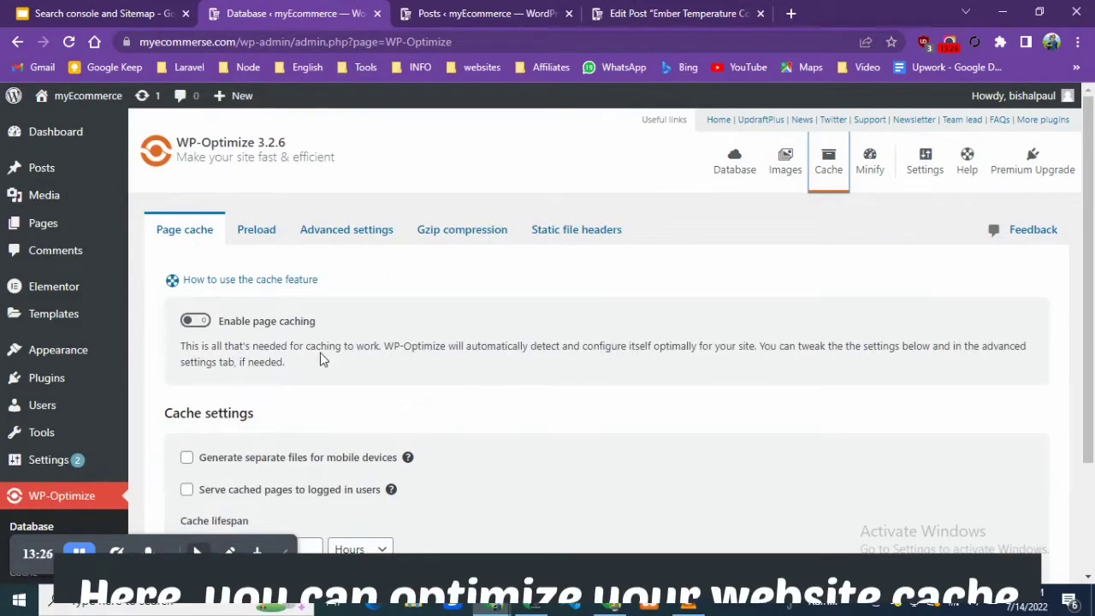
scroll(323, 359, "down", 1)
scroll(324, 359, "up", 1)
left_click(197, 322)
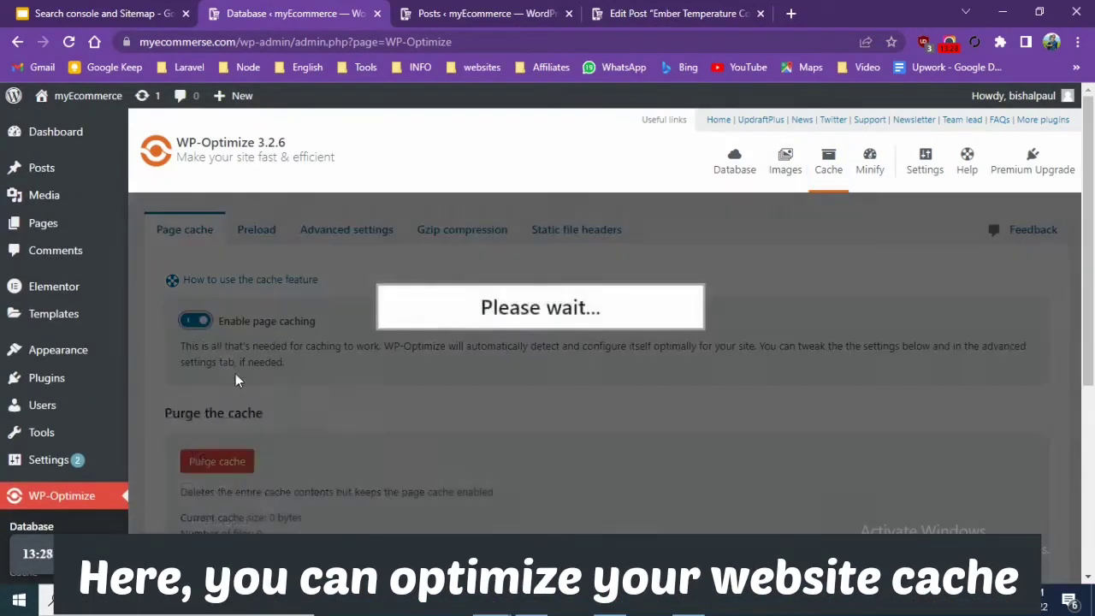
Purge the page cache and save the page cache settings with the 24-hour lifespan kept.
scroll(350, 379, "down", 1)
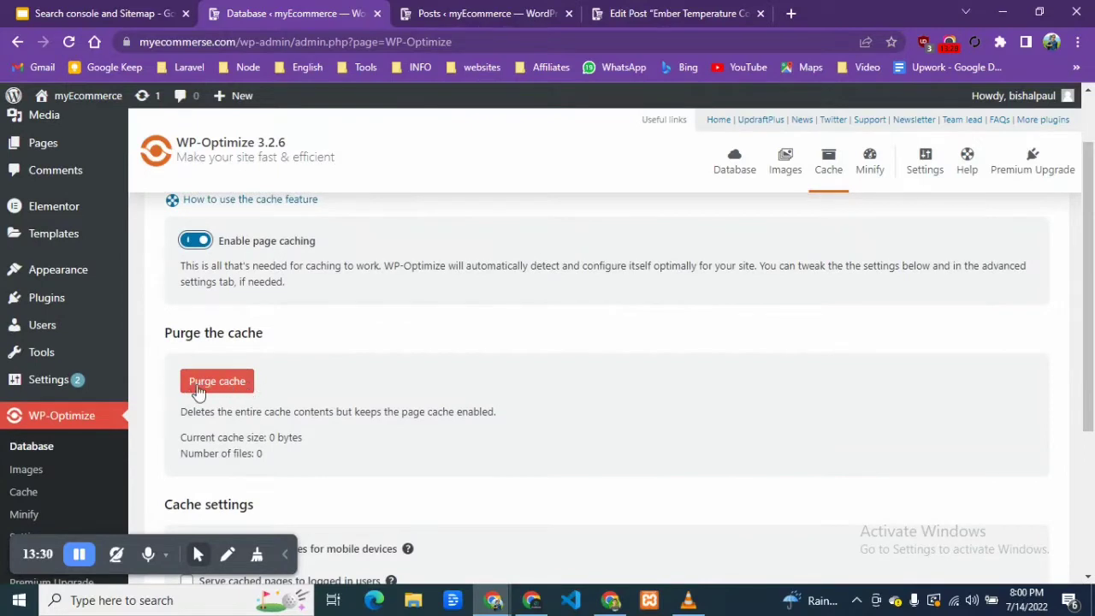
left_click(209, 385)
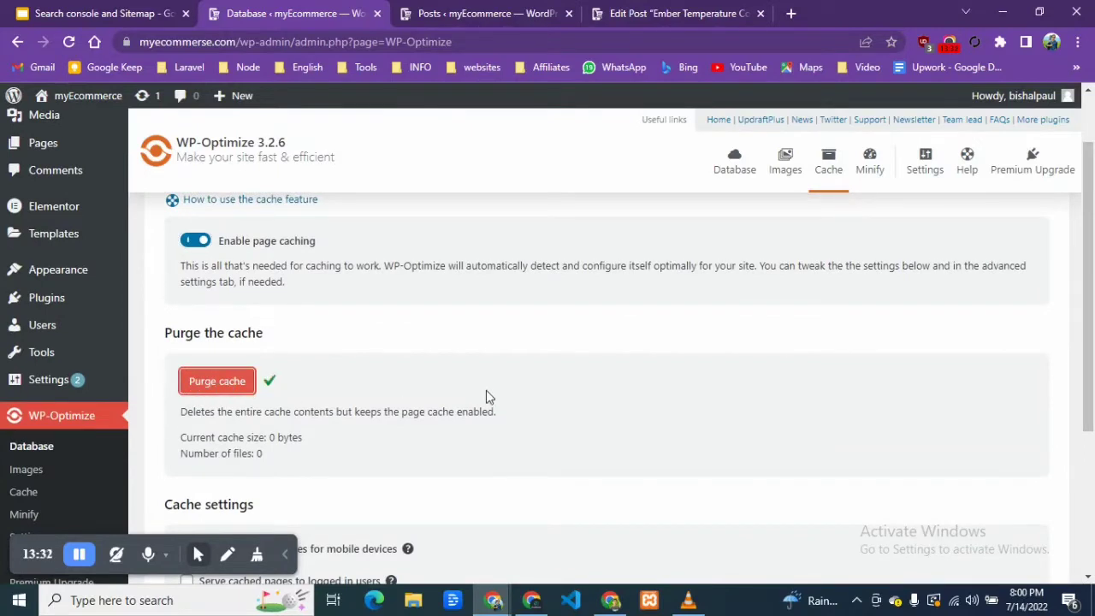
scroll(485, 396, "down", 3)
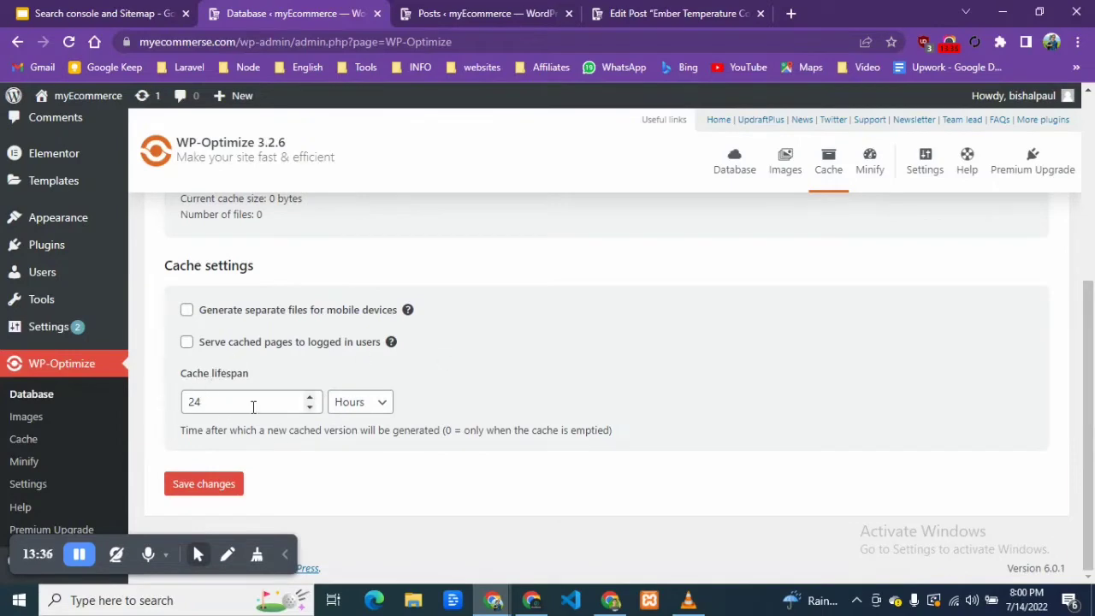
left_click(192, 486)
Try to preload the site cache immediately, then save the preload settings with scheduled preloading left off.
scroll(367, 467, "up", 5)
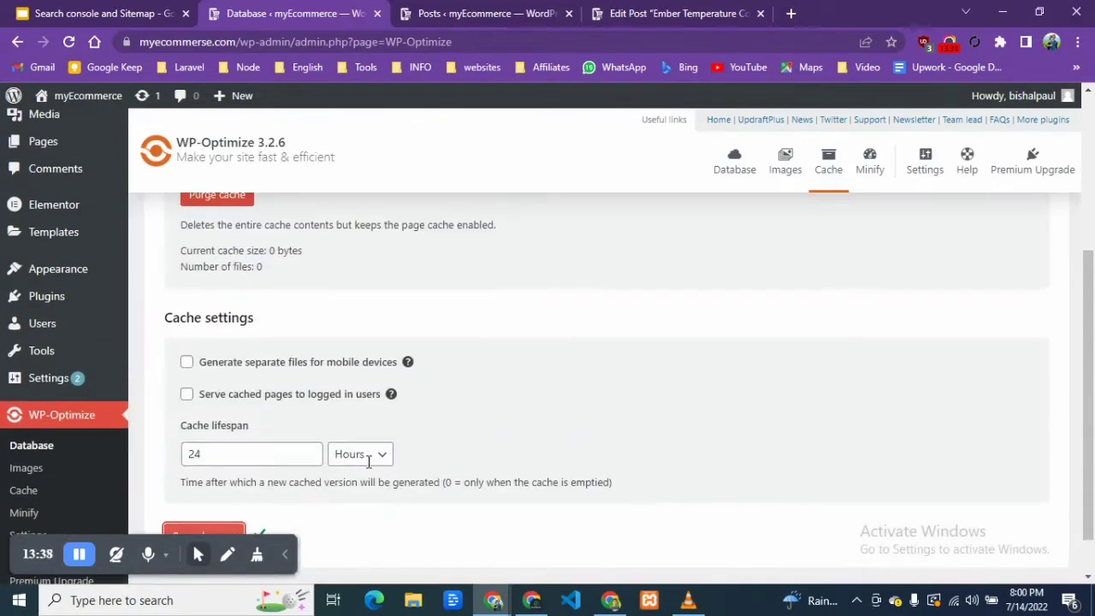
left_click(258, 232)
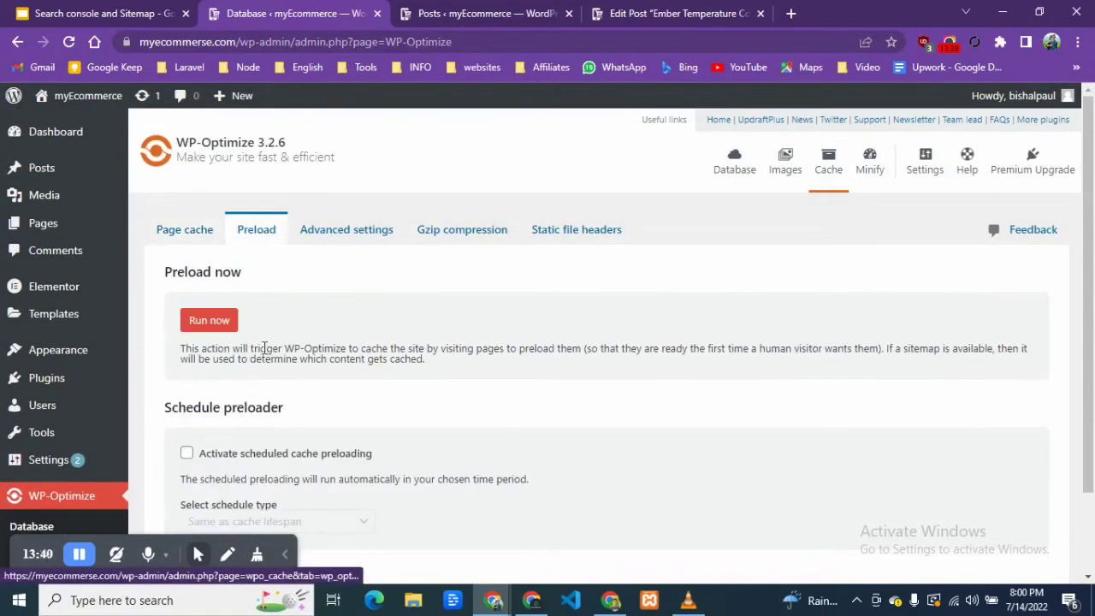
scroll(263, 348, "down", 1)
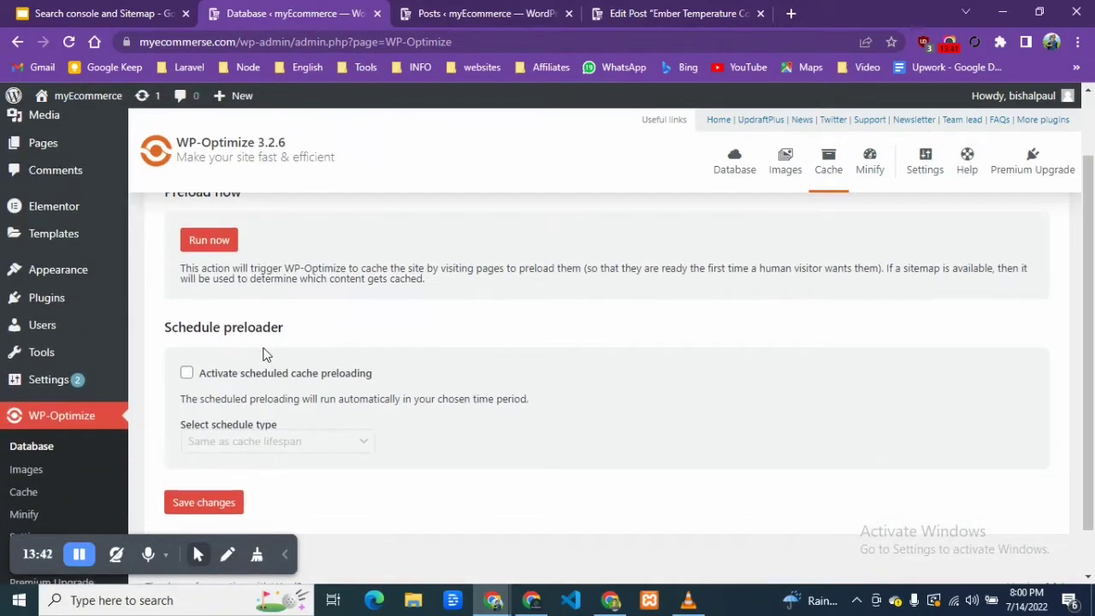
scroll(266, 354, "up", 1)
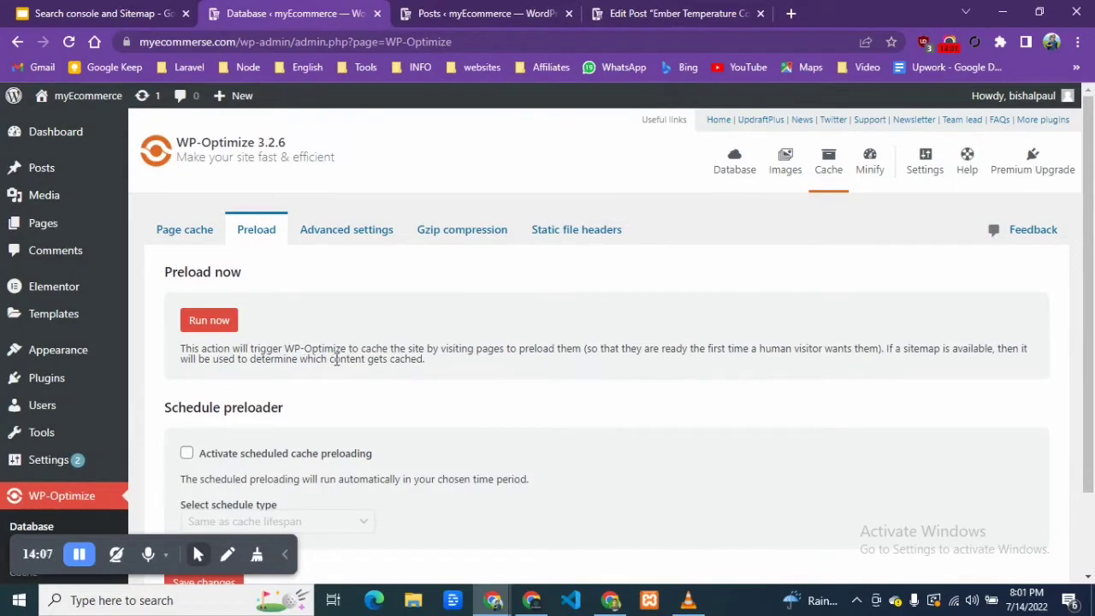
left_click(209, 323)
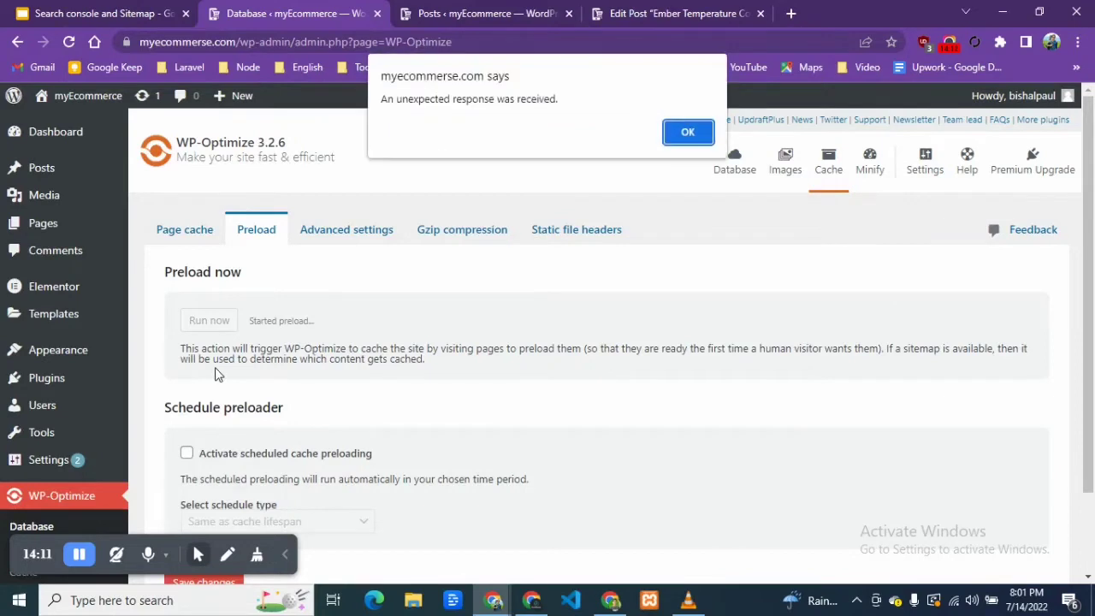
left_click(688, 132)
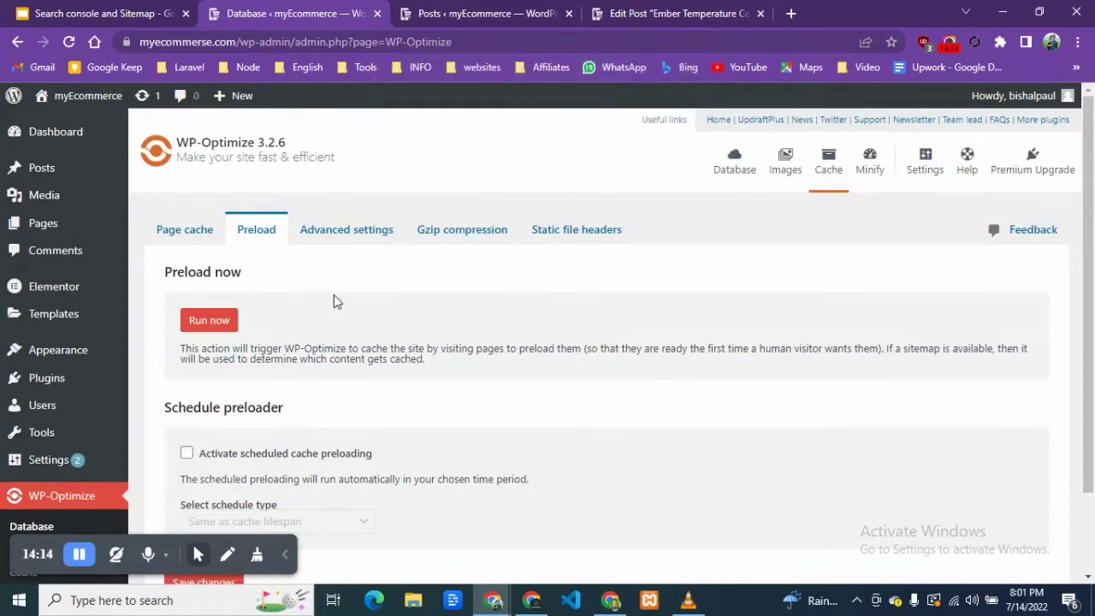
scroll(267, 325, "down", 1)
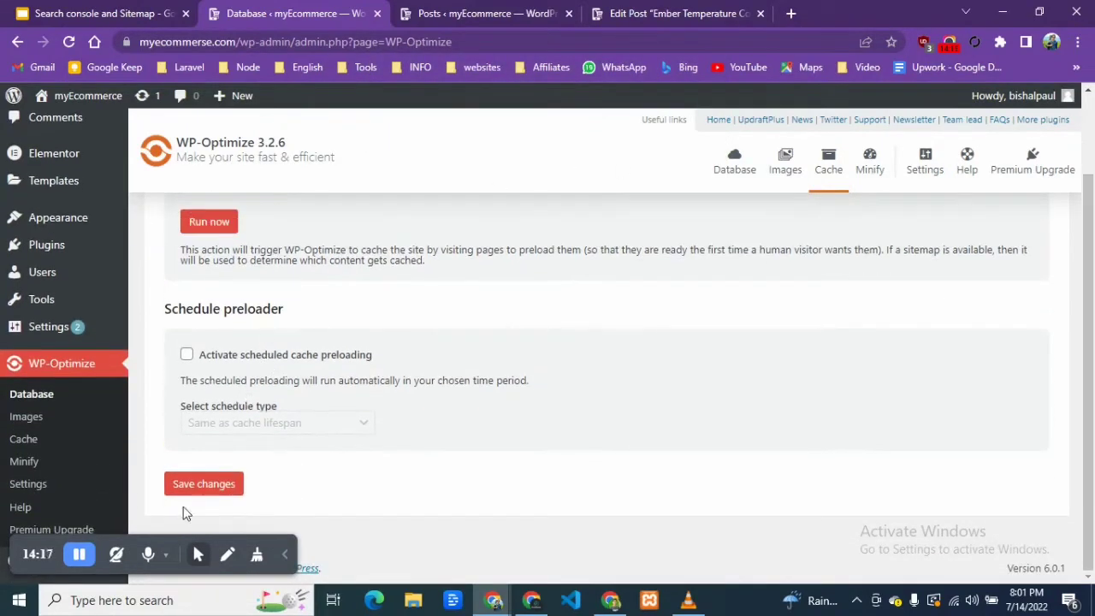
left_click(194, 483)
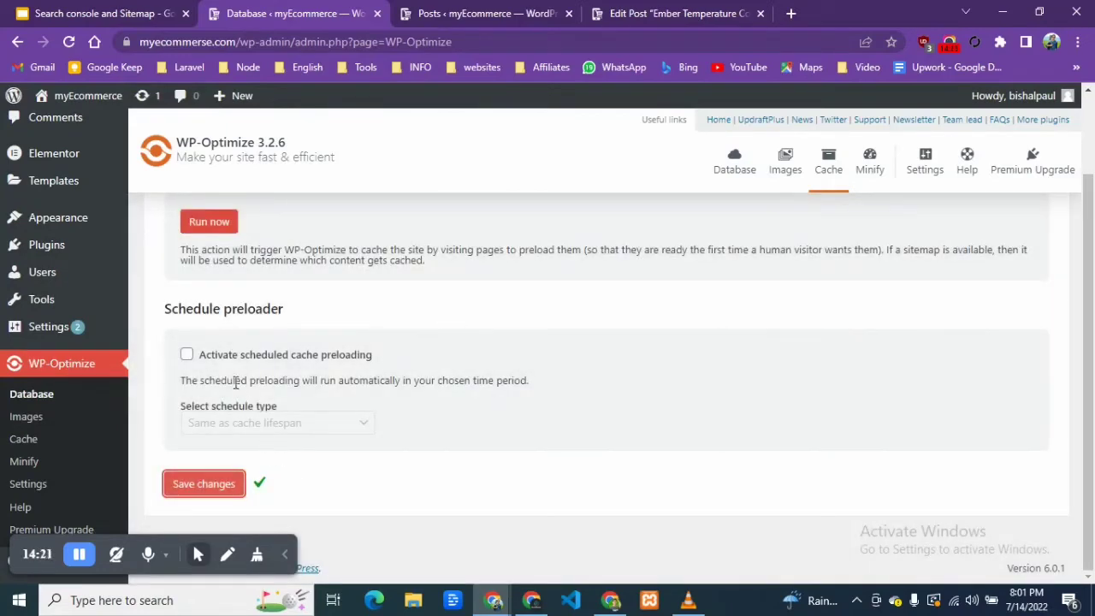
Review the cache's advanced settings, Gzip compression and static file headers without changing them.
scroll(238, 383, "up", 1)
left_click(378, 236)
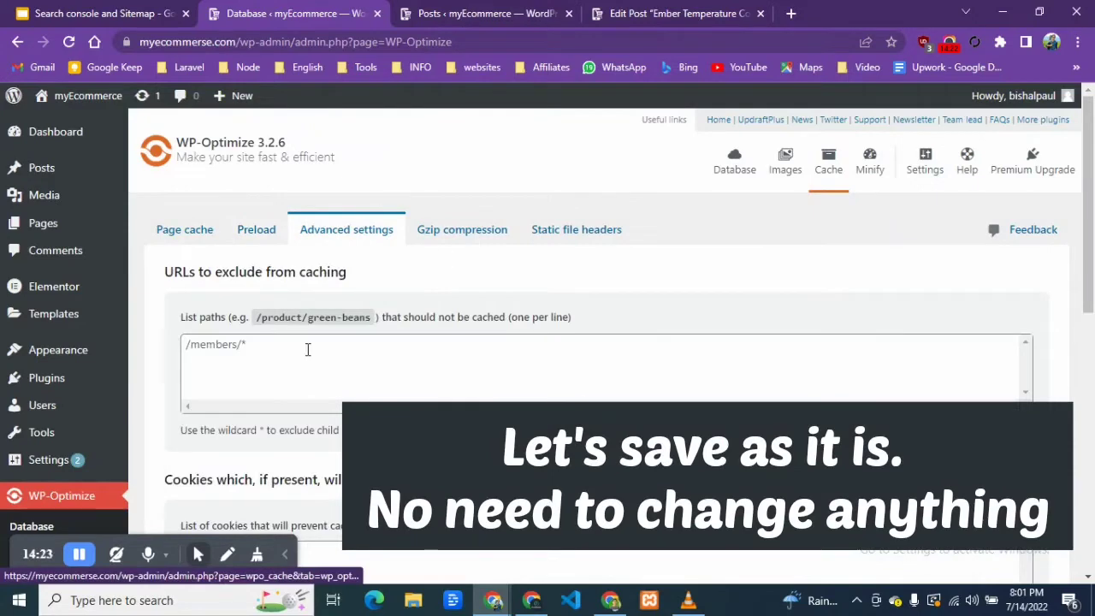
scroll(305, 350, "down", 2)
scroll(299, 359, "up", 3)
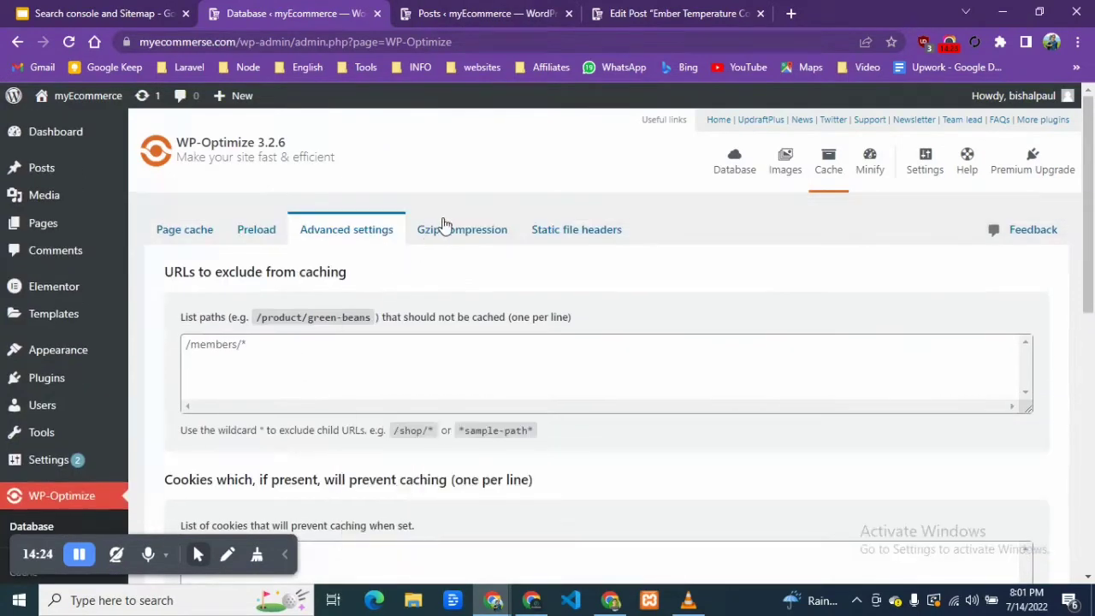
left_click(448, 227)
left_click(571, 233)
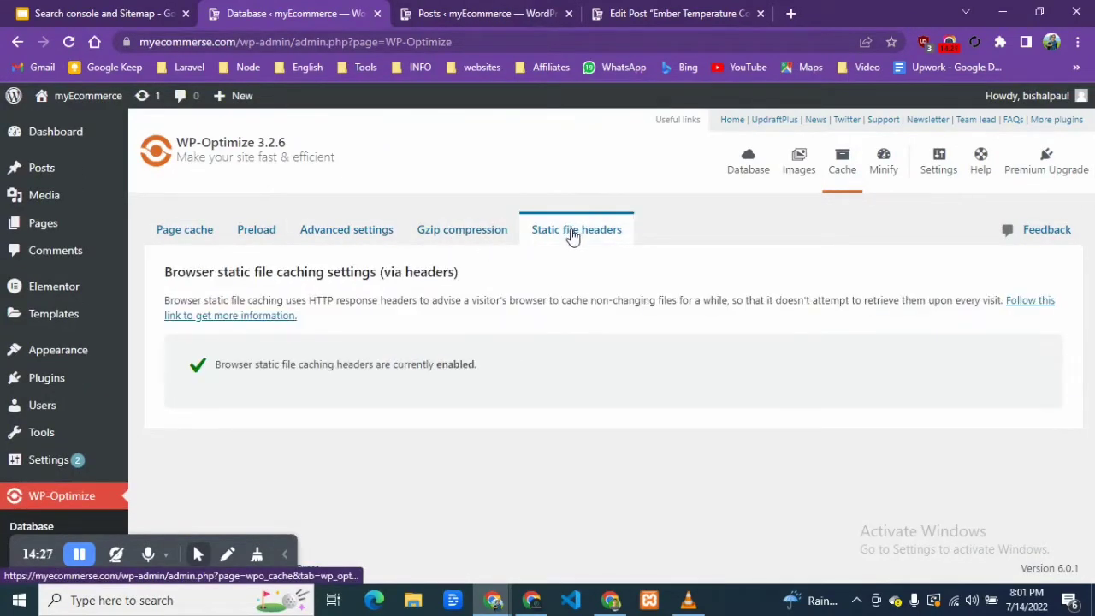
Enable Minify for the site's HTML, JavaScript and CSS, and reset the minified files.
left_click(885, 161)
scroll(205, 318, "down", 1)
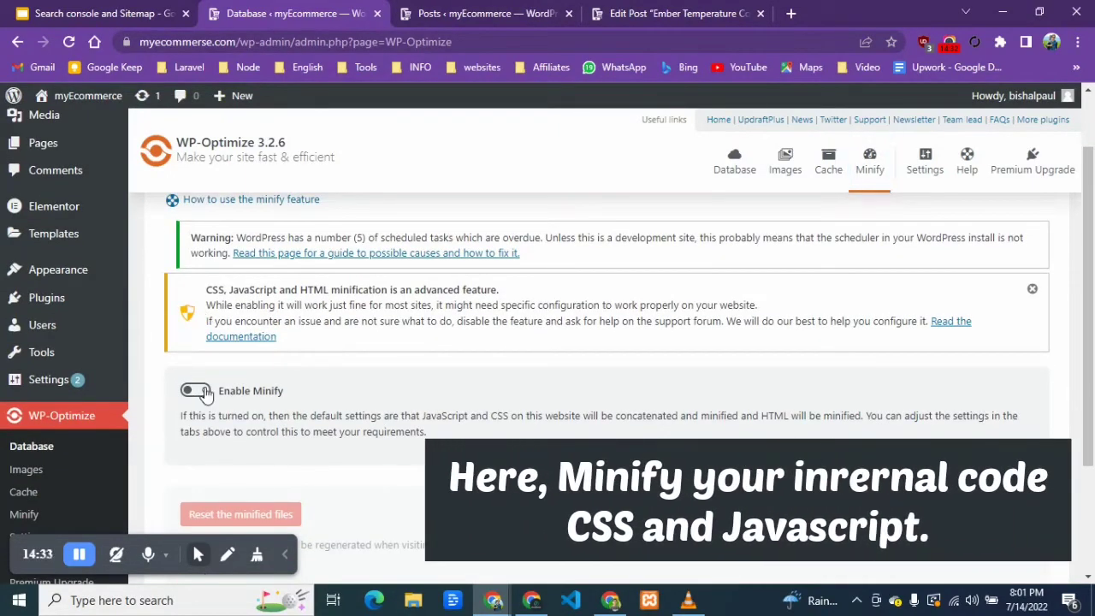
left_click(253, 390)
scroll(253, 390, "down", 2)
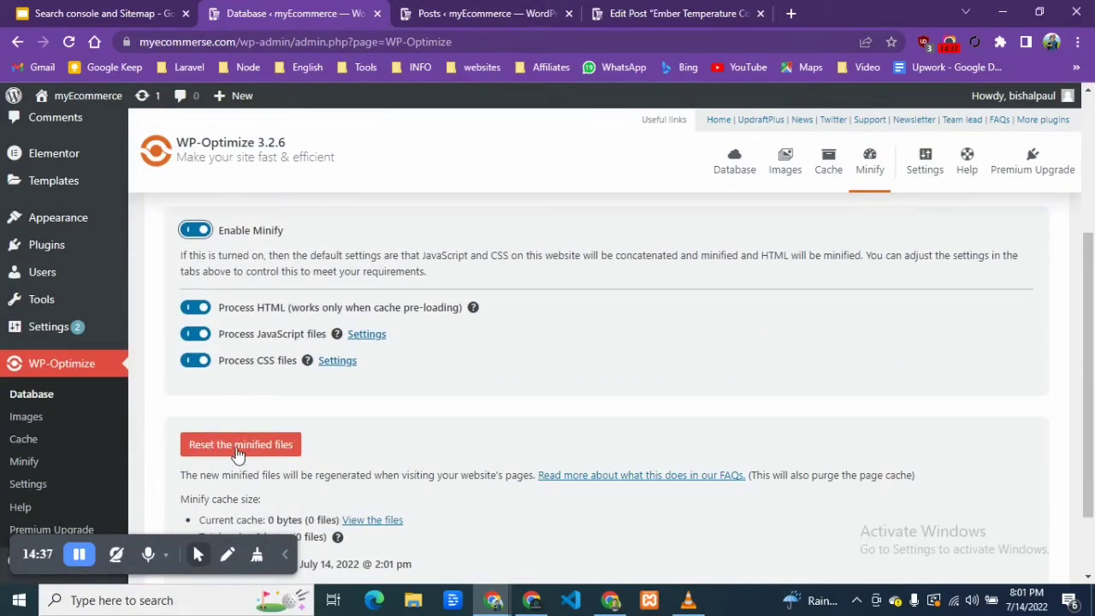
scroll(237, 454, "down", 1)
left_click(264, 352)
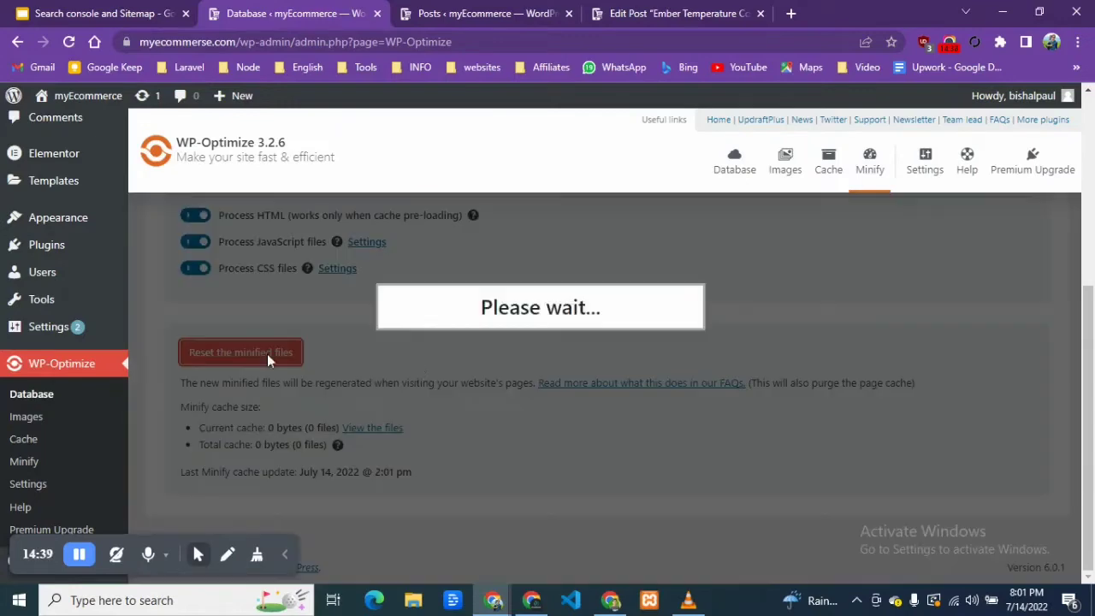
Examine the CSS and JavaScript minification options.
scroll(425, 361, "up", 1)
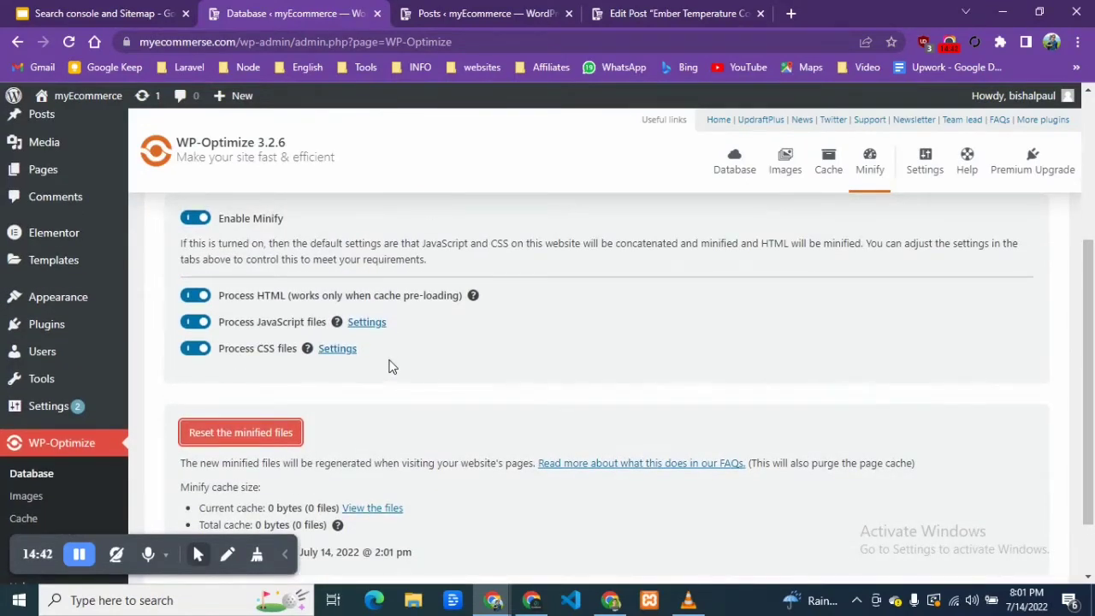
left_click(343, 350)
scroll(348, 347, "up", 3)
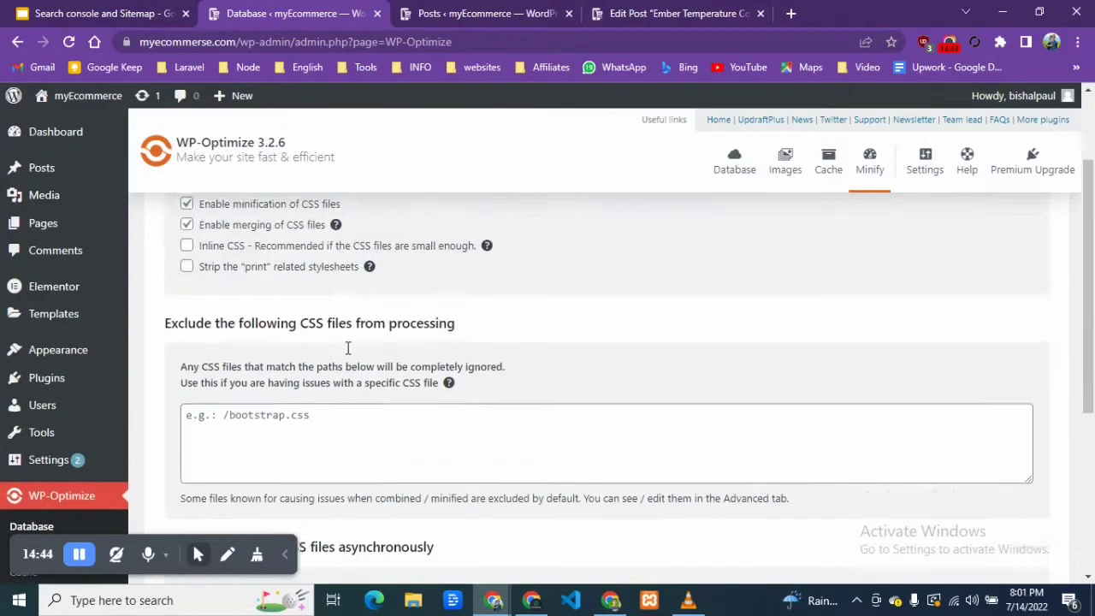
scroll(346, 348, "down", 2)
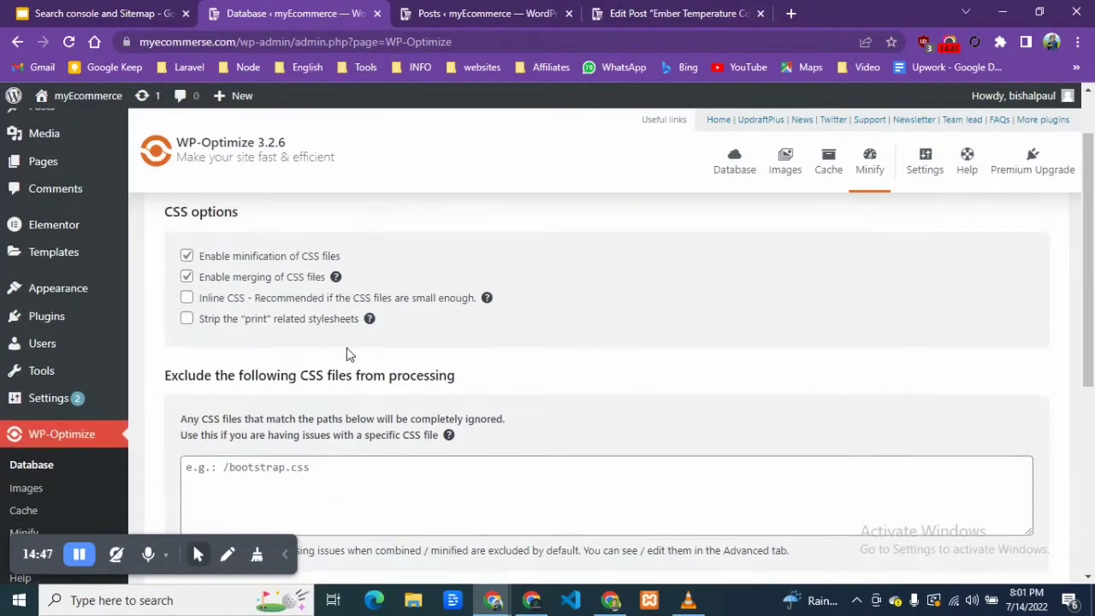
scroll(347, 347, "up", 2)
left_click(271, 234)
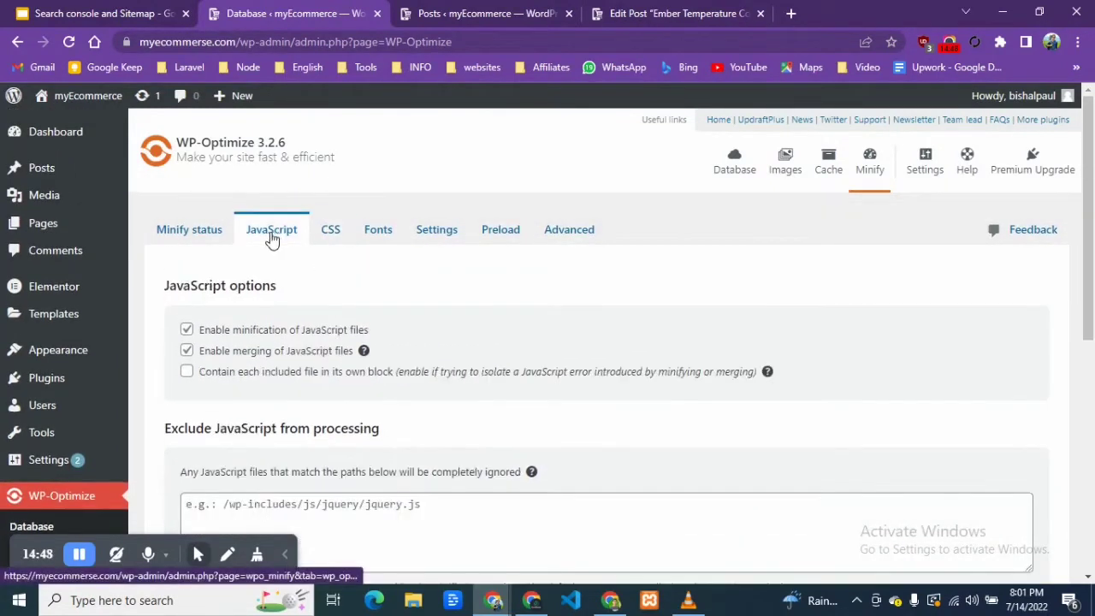
Return to the Minify status page and dismiss the notice about minification being an advanced feature.
left_click(167, 236)
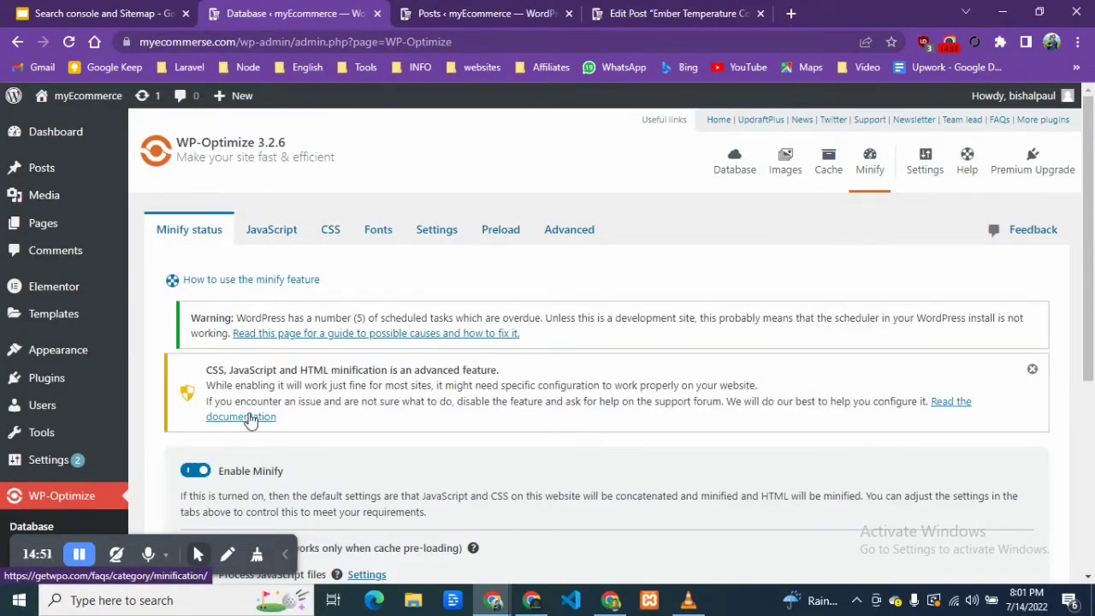
left_click(1031, 369)
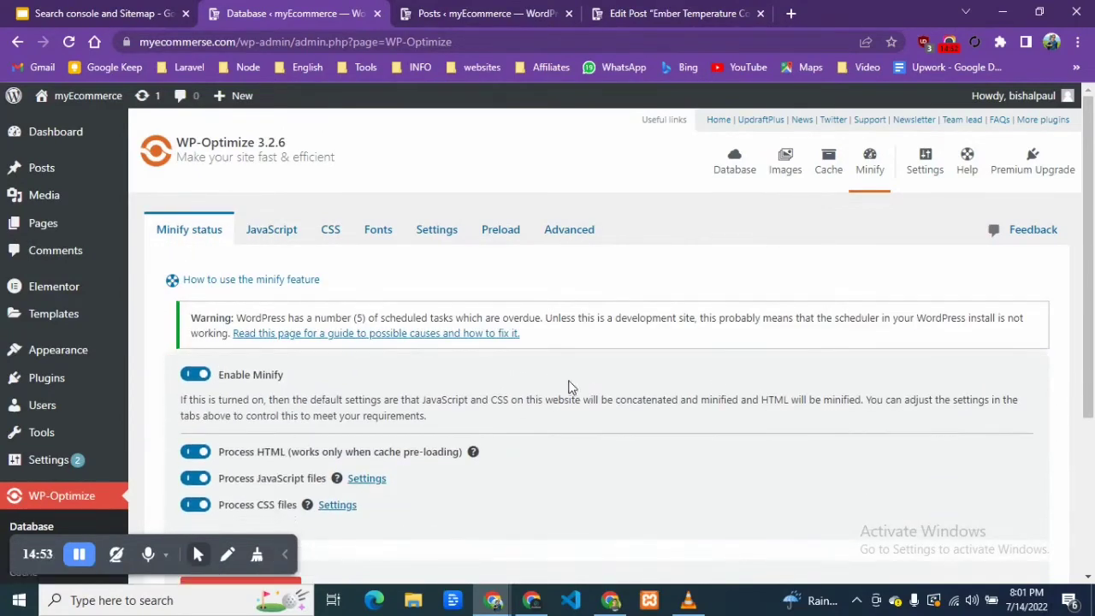
scroll(477, 385, "down", 3)
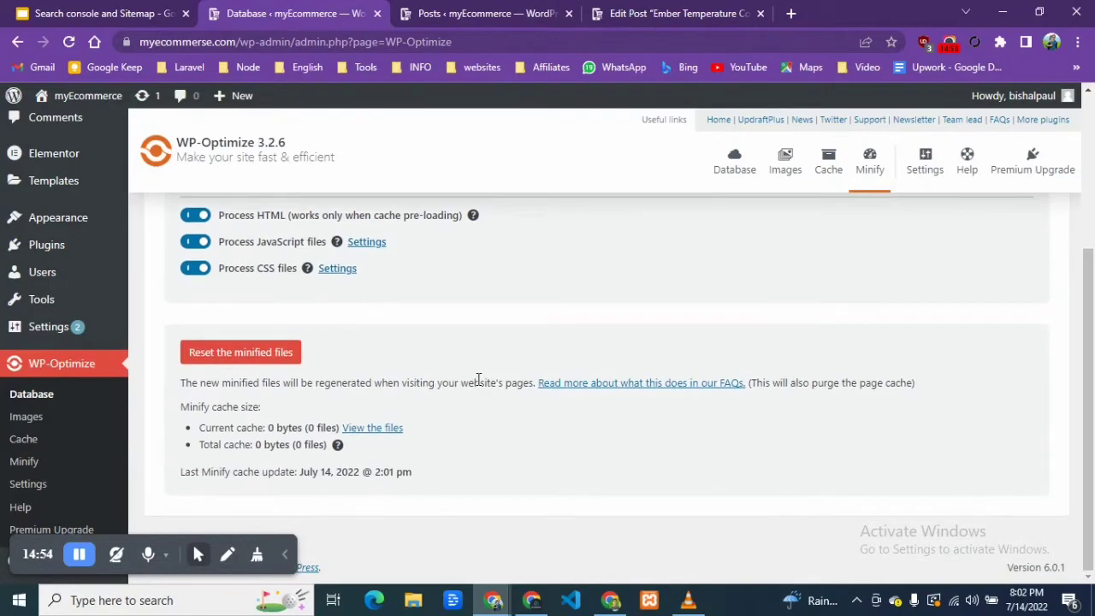
Save the JavaScript minification settings with minification, merging and deferring of selected files left enabled.
scroll(477, 385, "up", 3)
left_click(285, 234)
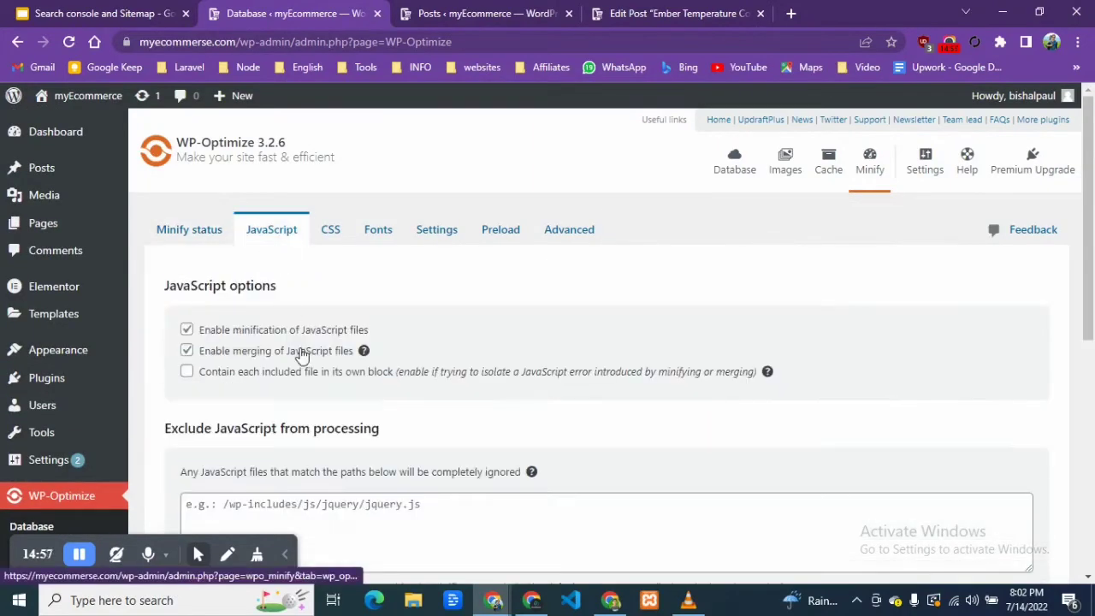
scroll(294, 351, "down", 2)
scroll(295, 350, "down", 4)
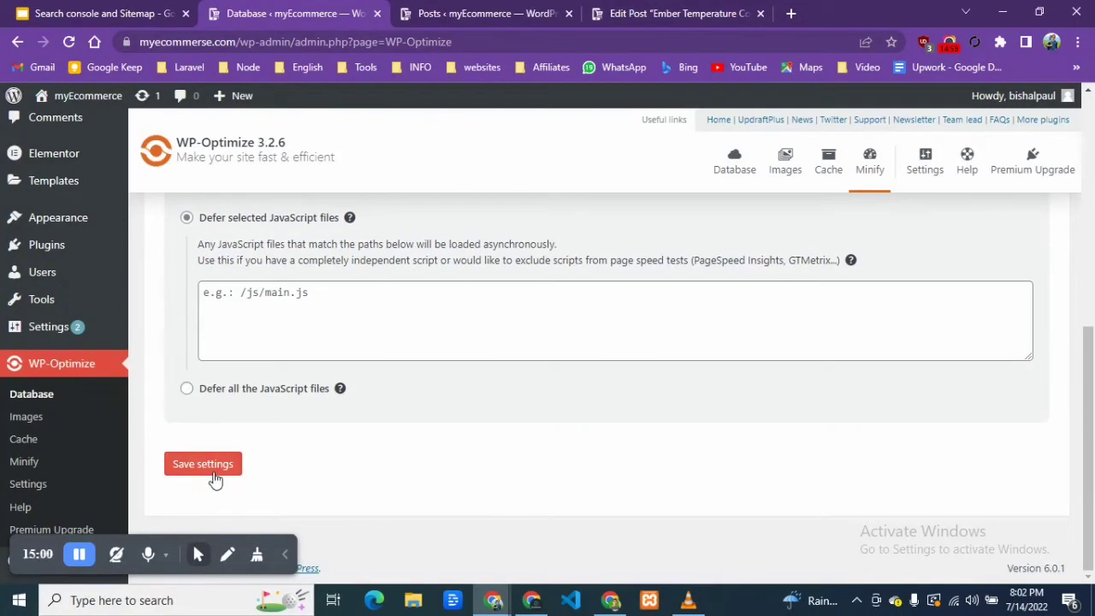
left_click(213, 472)
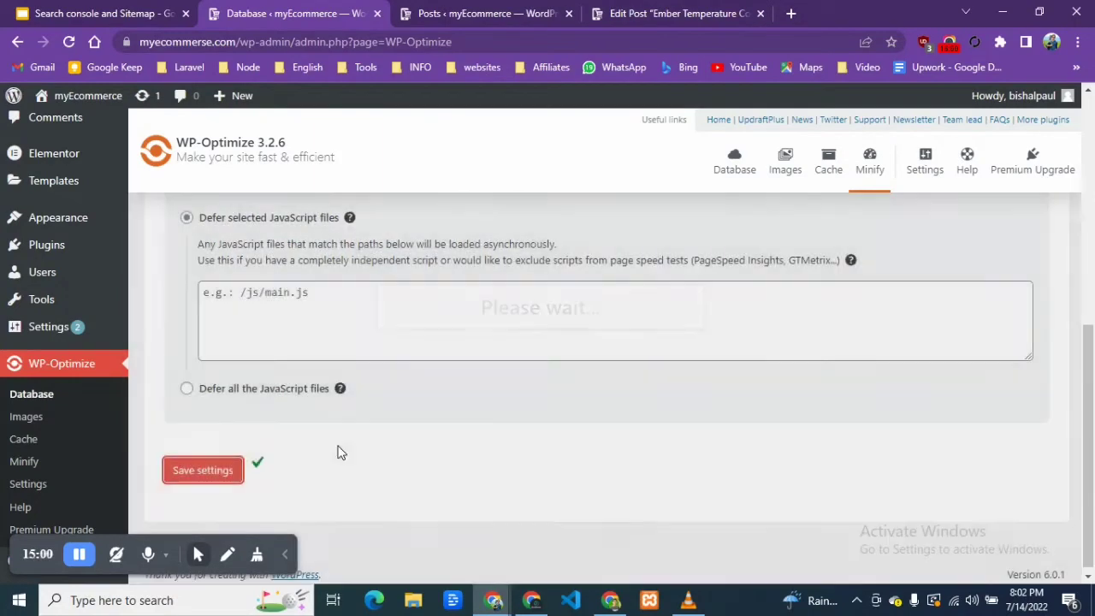
Enable the WP-Optimize admin bar menu in the plugin's general settings.
scroll(338, 451, "up", 6)
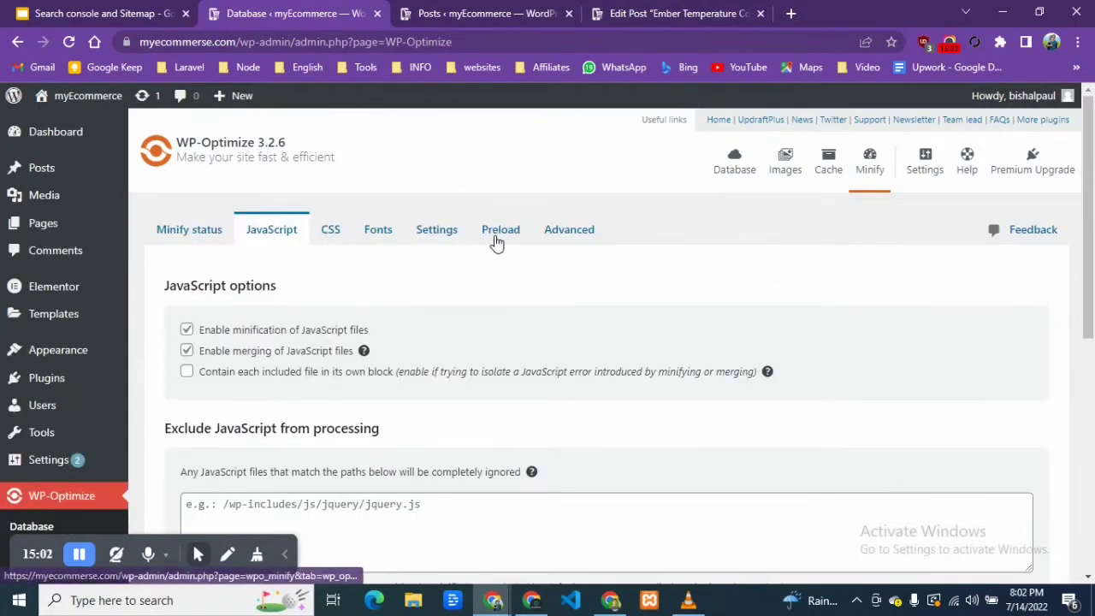
left_click(921, 167)
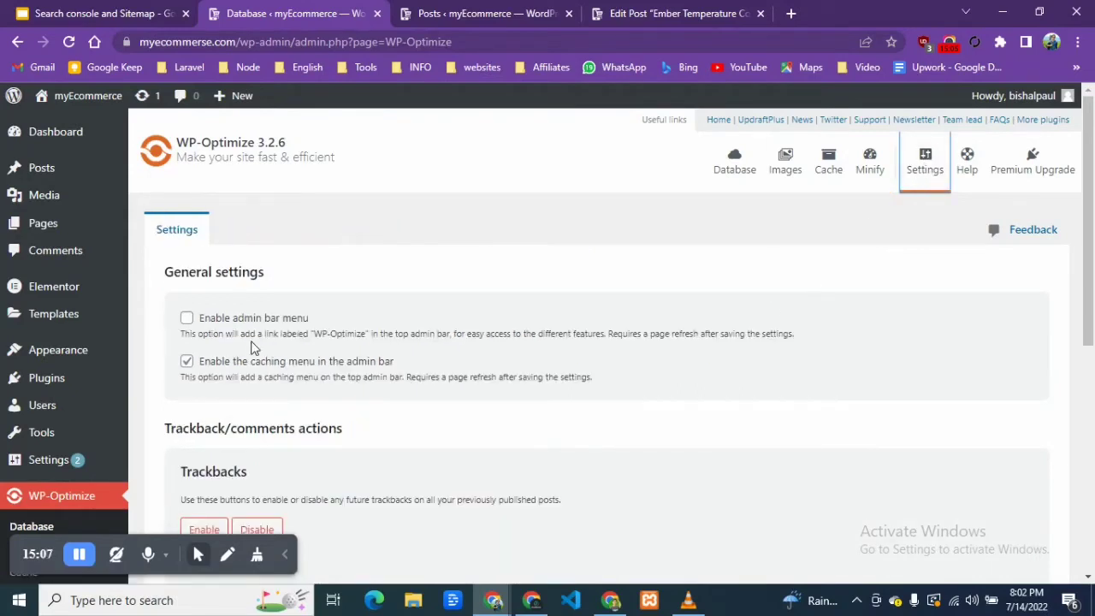
scroll(253, 348, "down", 1)
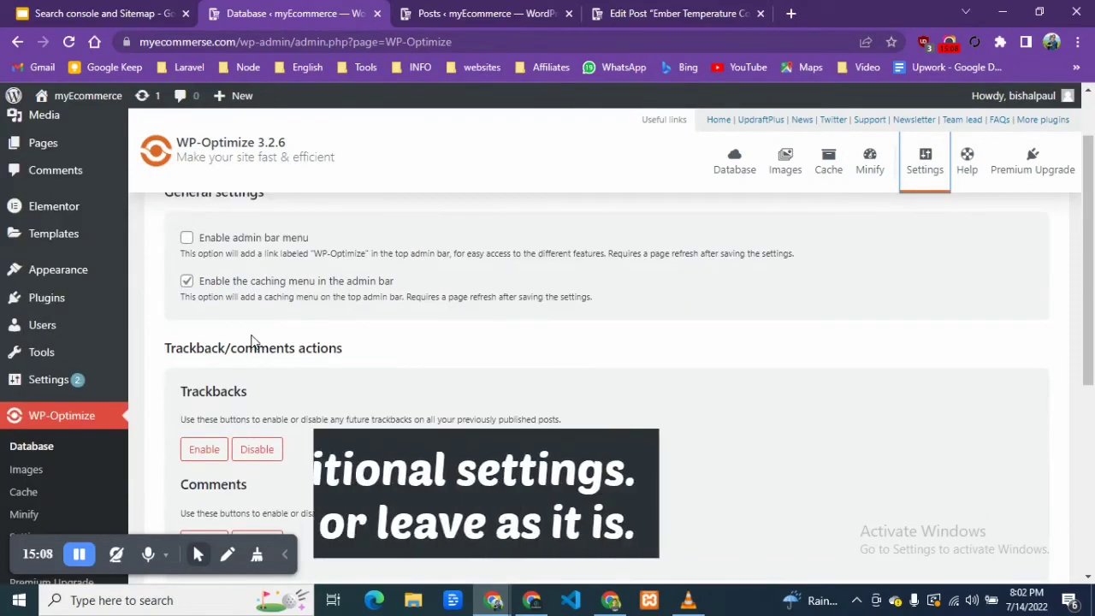
left_click(188, 247)
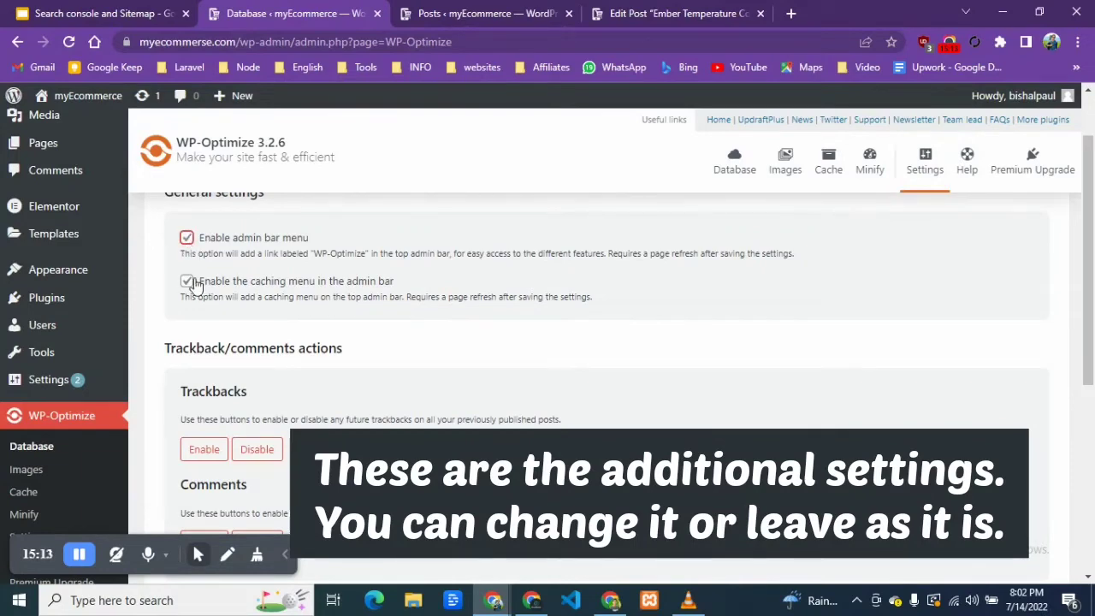
scroll(192, 291, "down", 3)
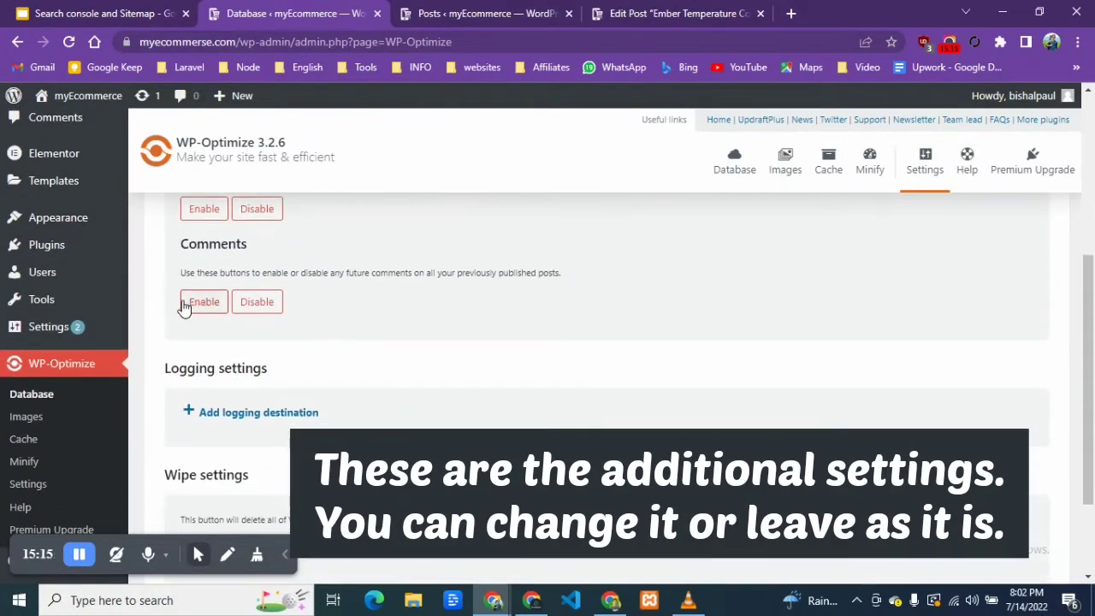
Review the trackback and comment actions, and save the plugin's general settings.
scroll(171, 329, "up", 1)
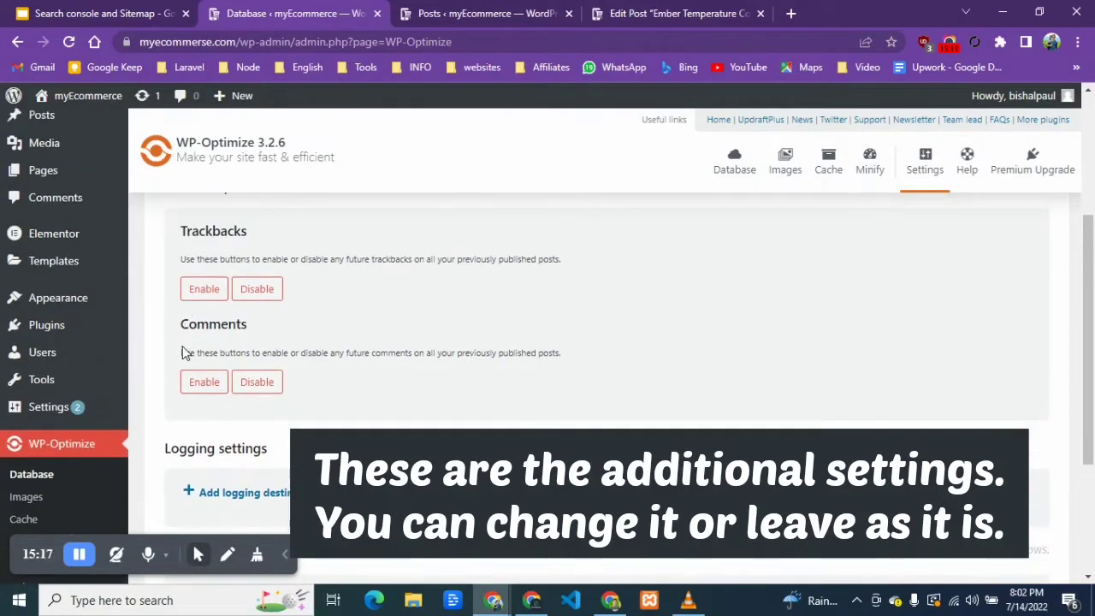
left_click_drag(180, 351, 346, 349)
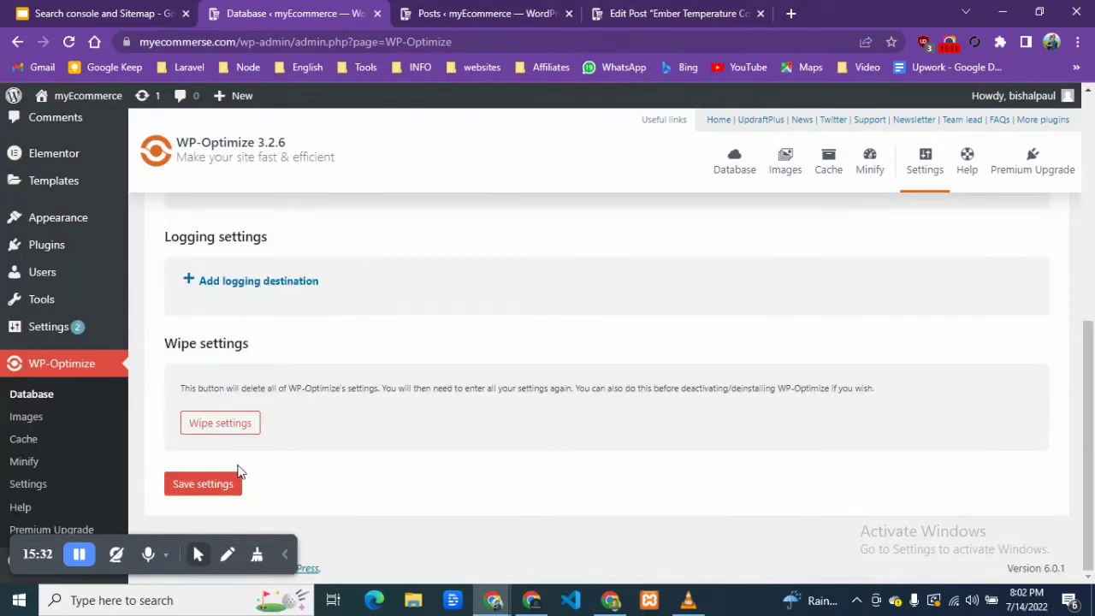
left_click(202, 484)
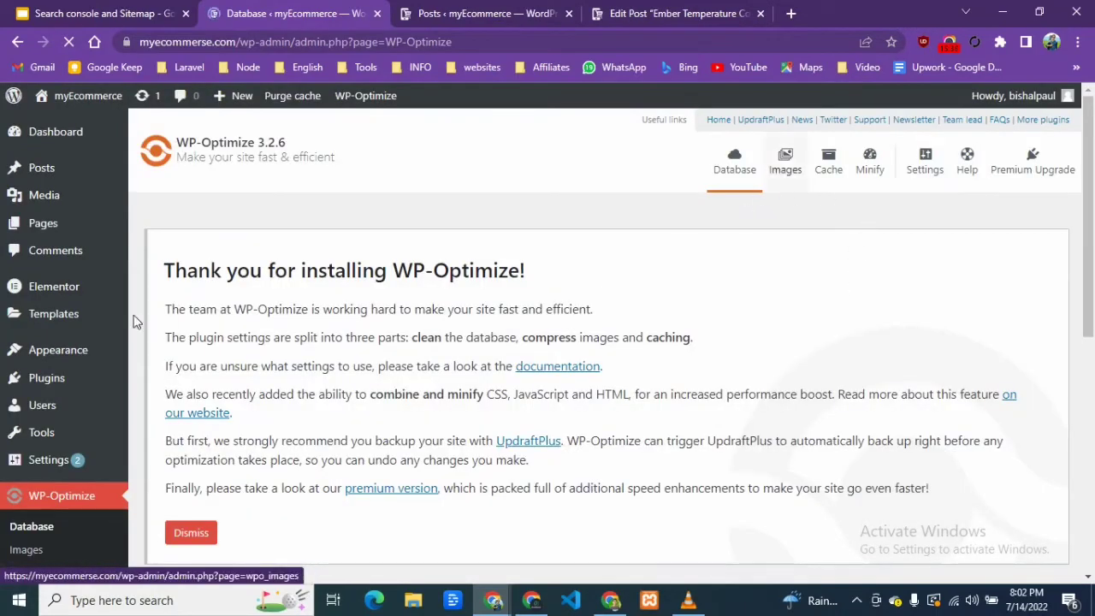
Reopen the WP-Optimize general settings page and dismiss the thank-you notice for installing the plugin.
scroll(106, 394, "down", 3)
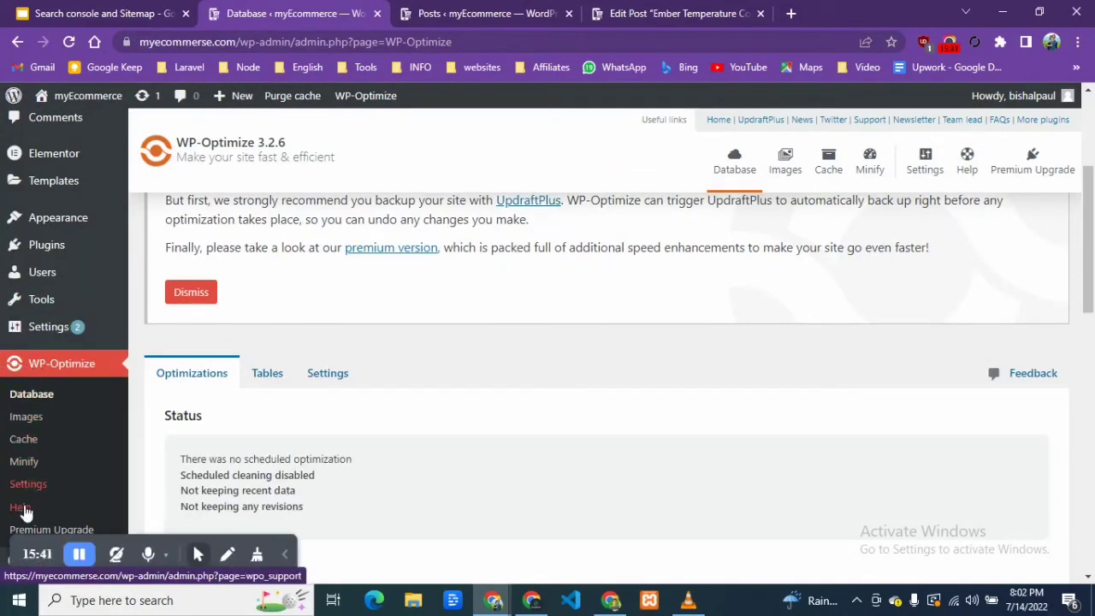
scroll(81, 453, "down", 1)
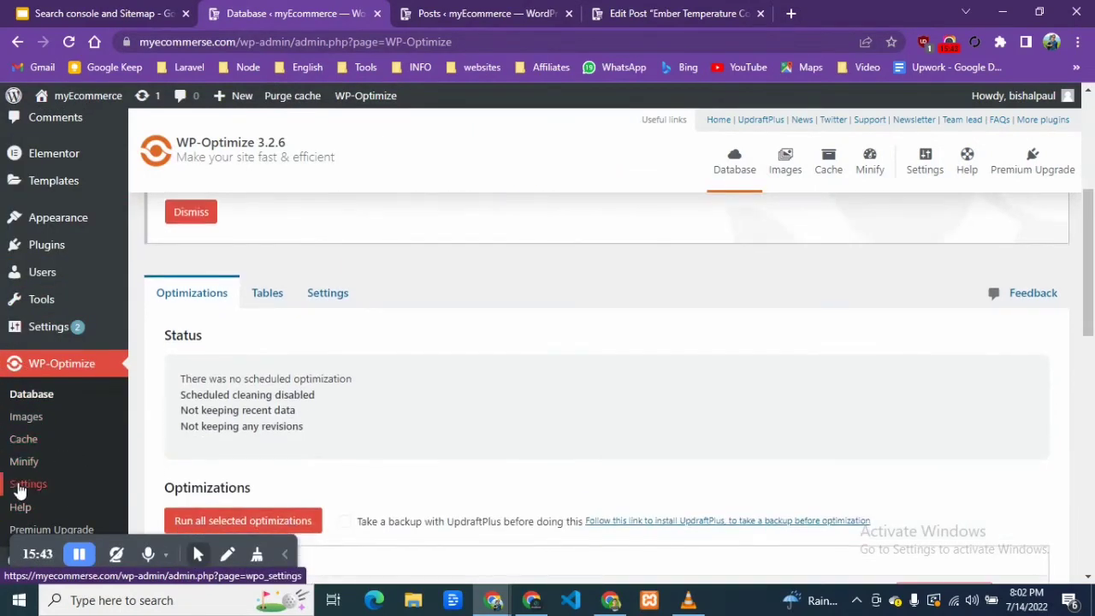
left_click(21, 485)
scroll(20, 489, "down", 3)
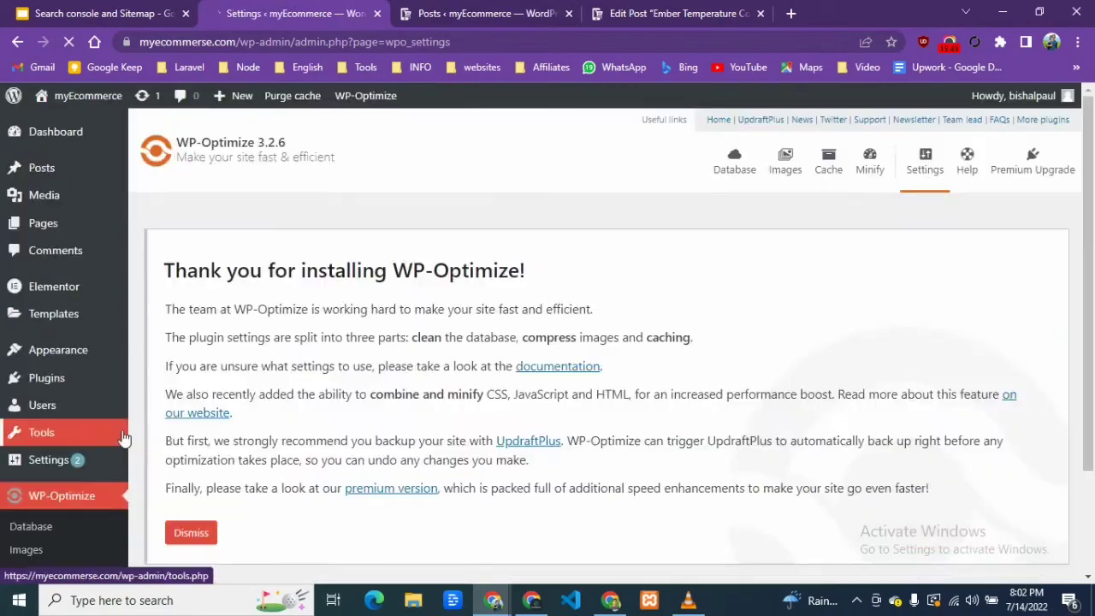
scroll(318, 384, "down", 3)
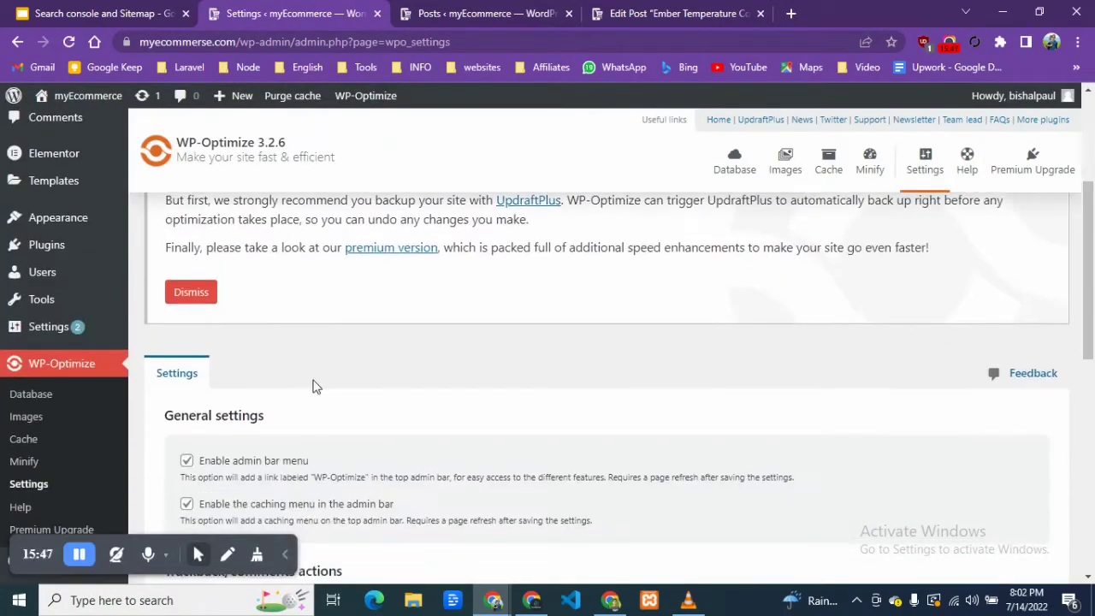
left_click(185, 291)
Enable comments and trackbacks on all previously published posts.
scroll(294, 374, "down", 2)
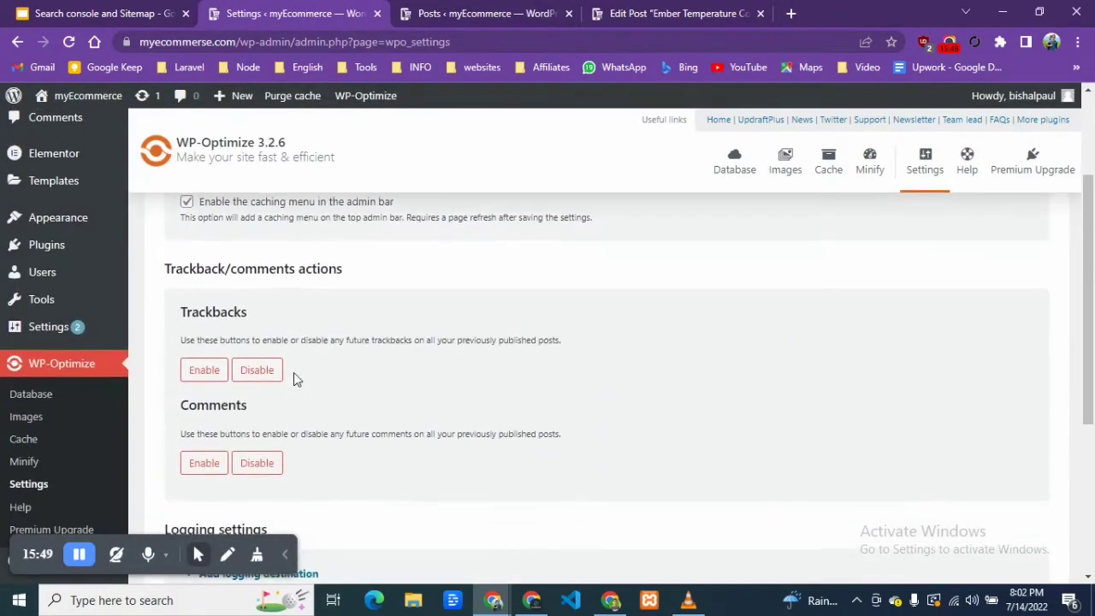
scroll(293, 373, "down", 3)
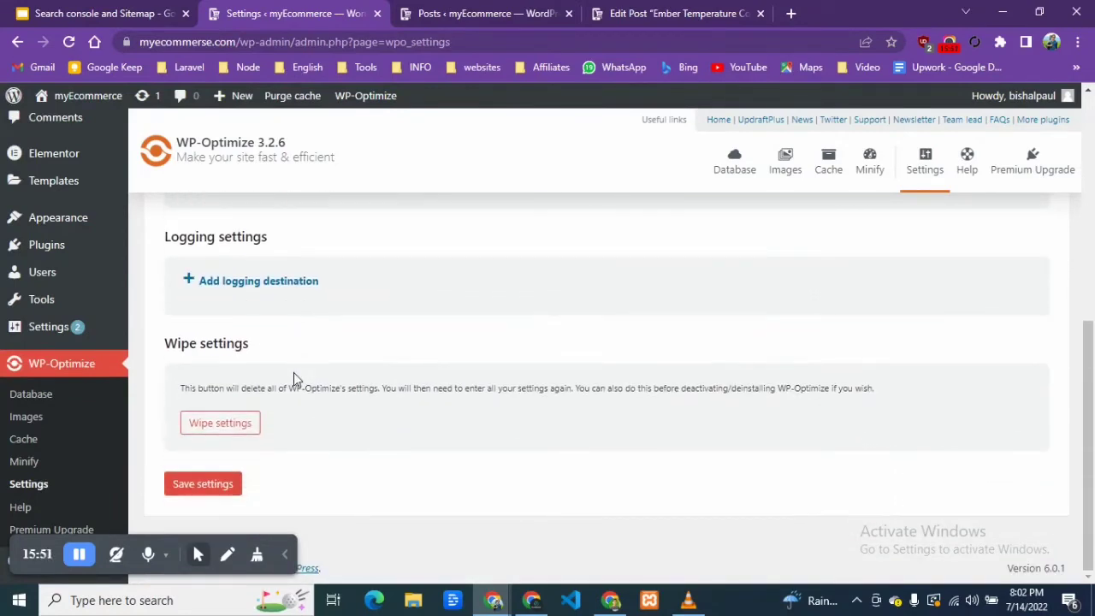
scroll(293, 374, "up", 1)
scroll(293, 379, "up", 2)
left_click(205, 415)
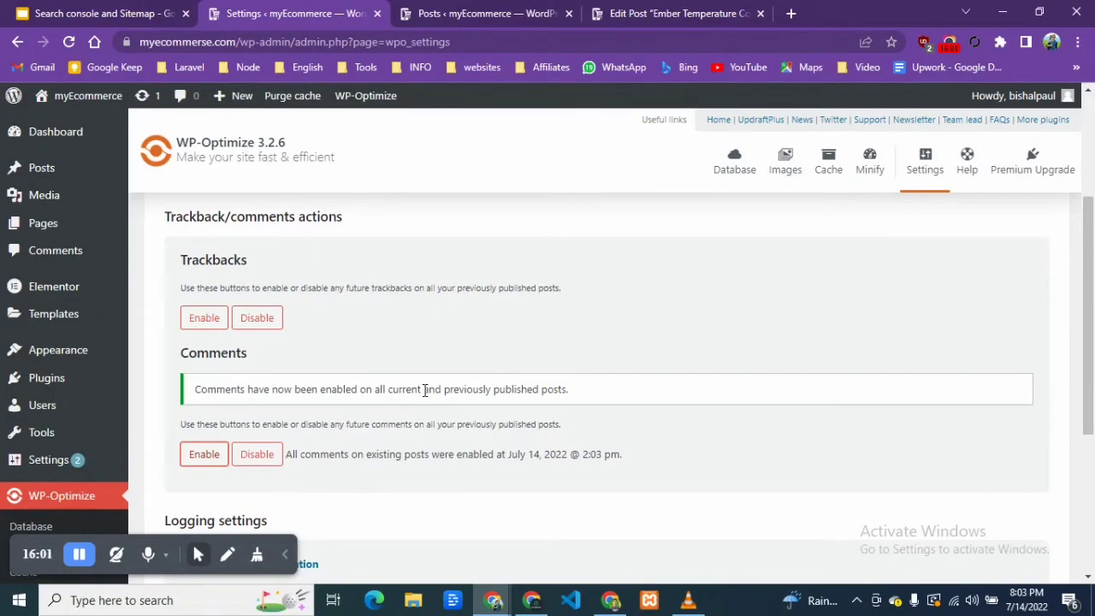
left_click(213, 325)
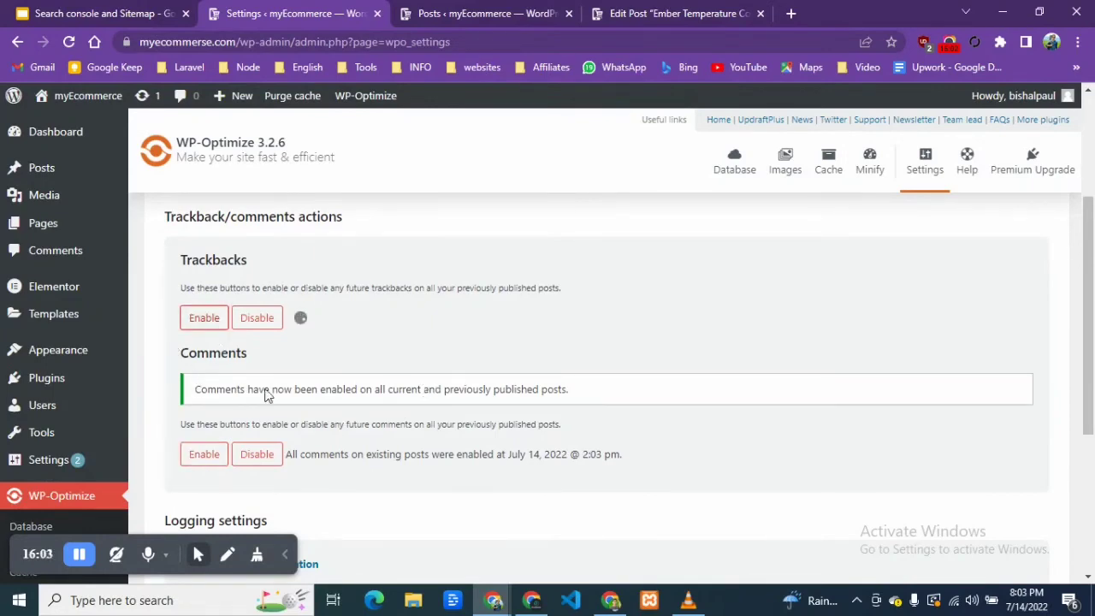
Save the WP-Optimize settings with the admin bar and caching menus left enabled, and return to the general settings.
scroll(246, 387, "down", 3)
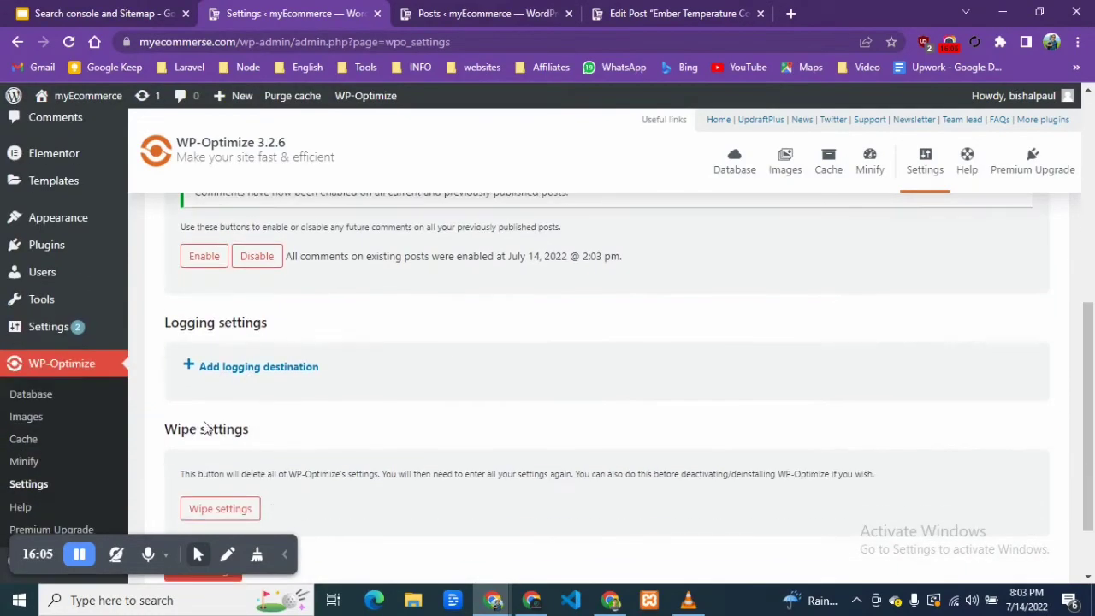
scroll(216, 449, "down", 1)
left_click(199, 484)
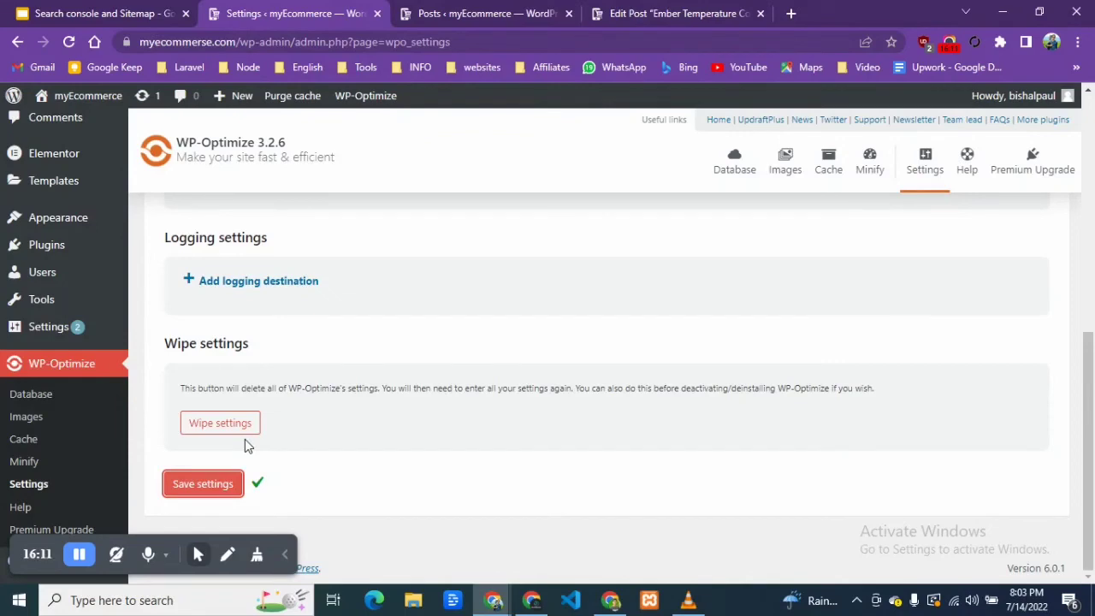
scroll(245, 439, "up", 15)
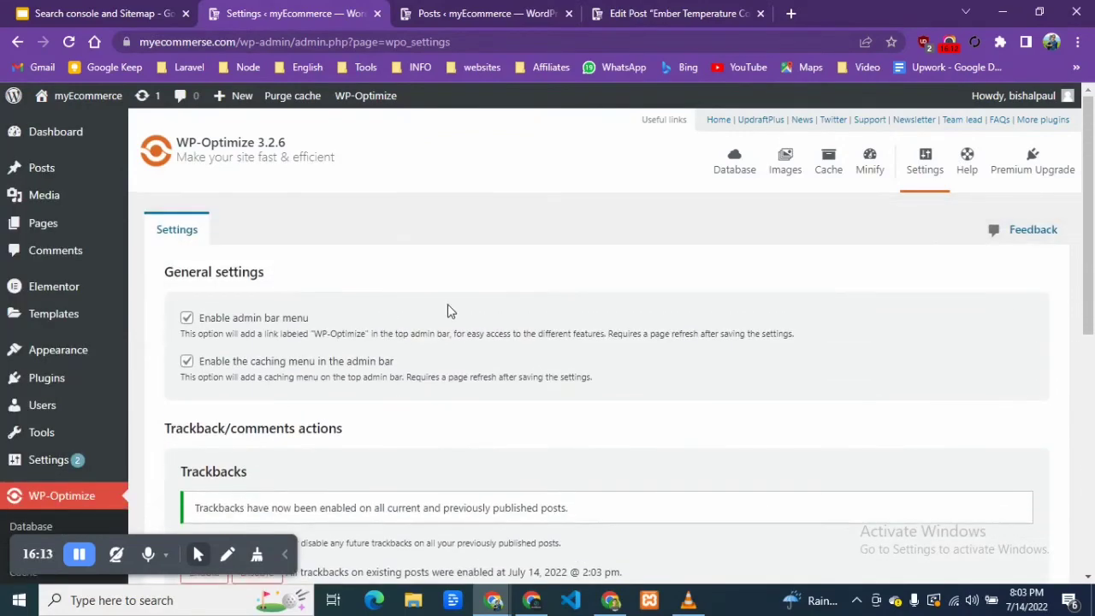